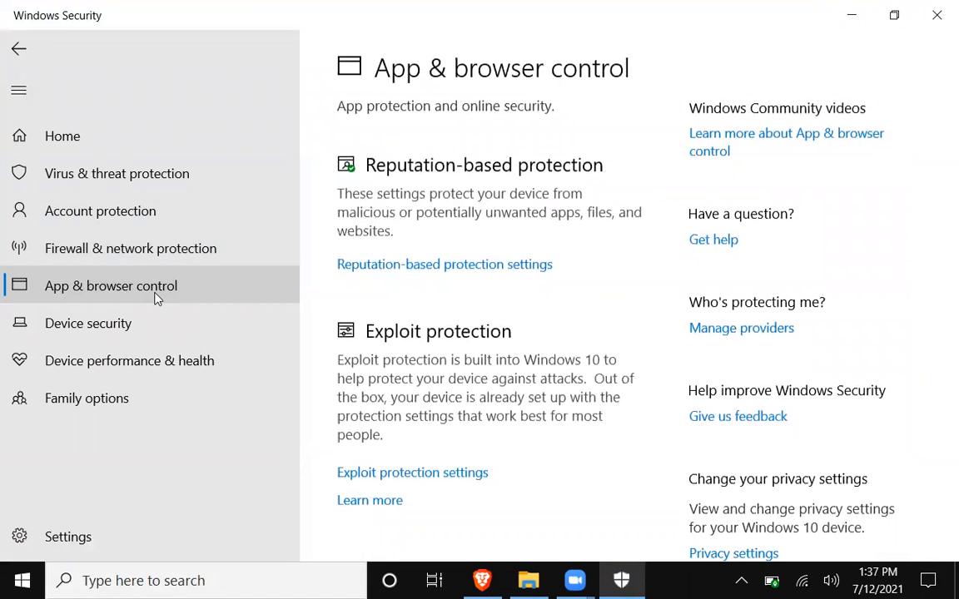
Turn off SmartScreen for Microsoft Edge in the reputation-based protection settings and close Windows Security
{"action": "scroll", "coordinate": [417, 263], "scroll_direction": "down", "scroll_amount": 1}
{"action": "scroll", "coordinate": [418, 265], "scroll_direction": "up", "scroll_amount": 1}
{"action": "left_click", "coordinate": [442, 267]}
{"action": "scroll", "coordinate": [442, 271], "scroll_direction": "down", "scroll_amount": 5}
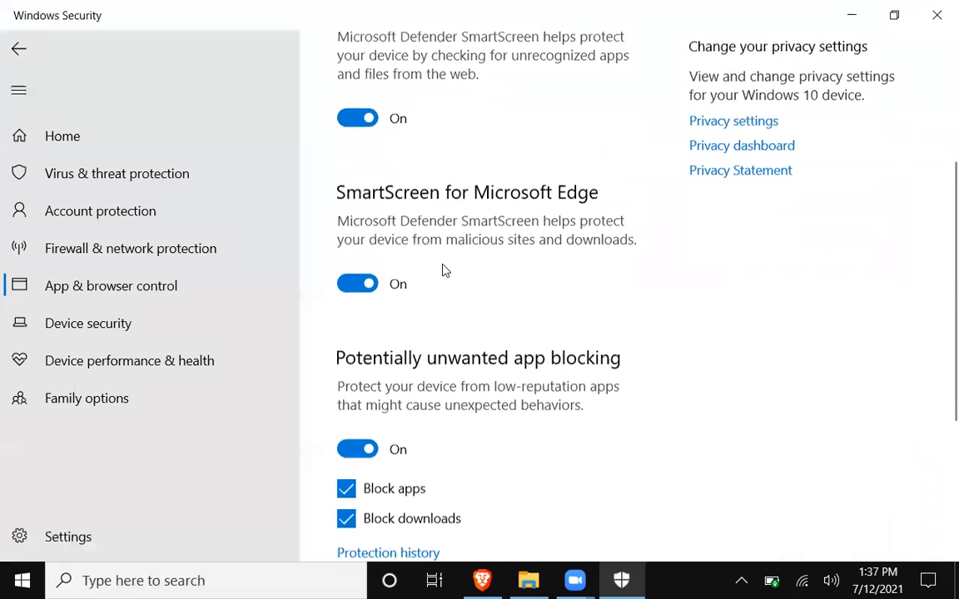
{"action": "left_click", "coordinate": [354, 287]}
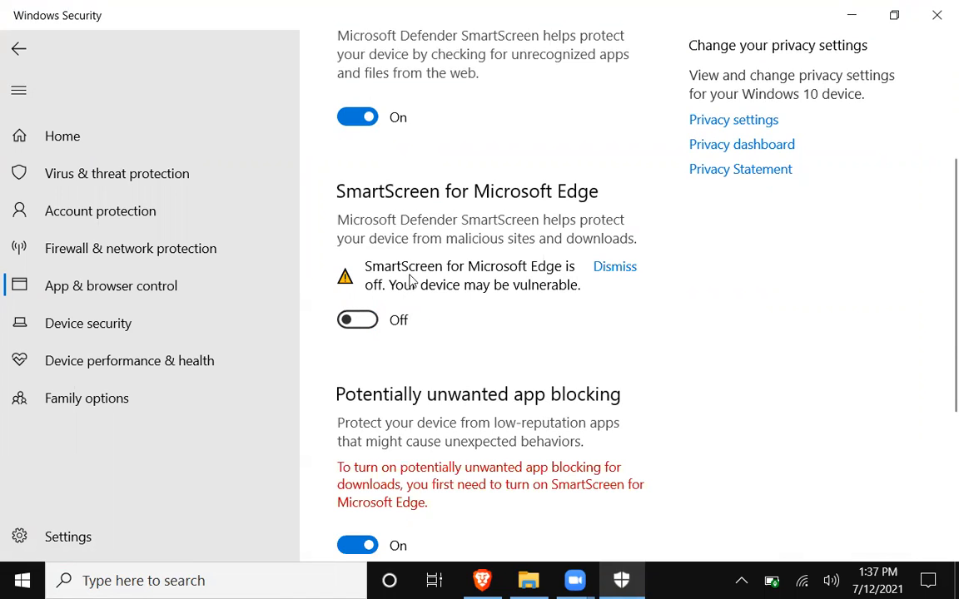
{"action": "scroll", "coordinate": [406, 276], "scroll_direction": "up", "scroll_amount": 3}
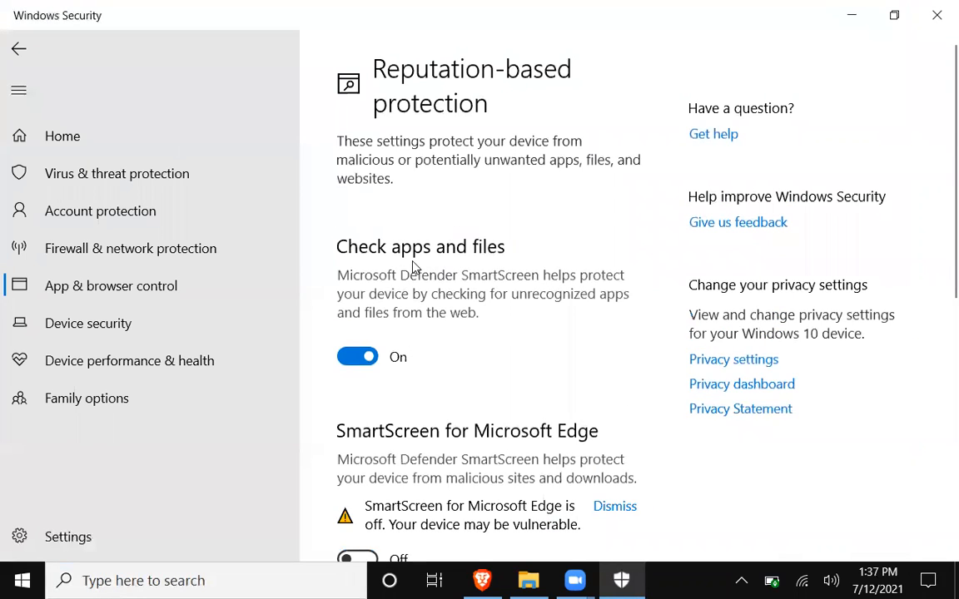
{"action": "left_click", "coordinate": [937, 19]}
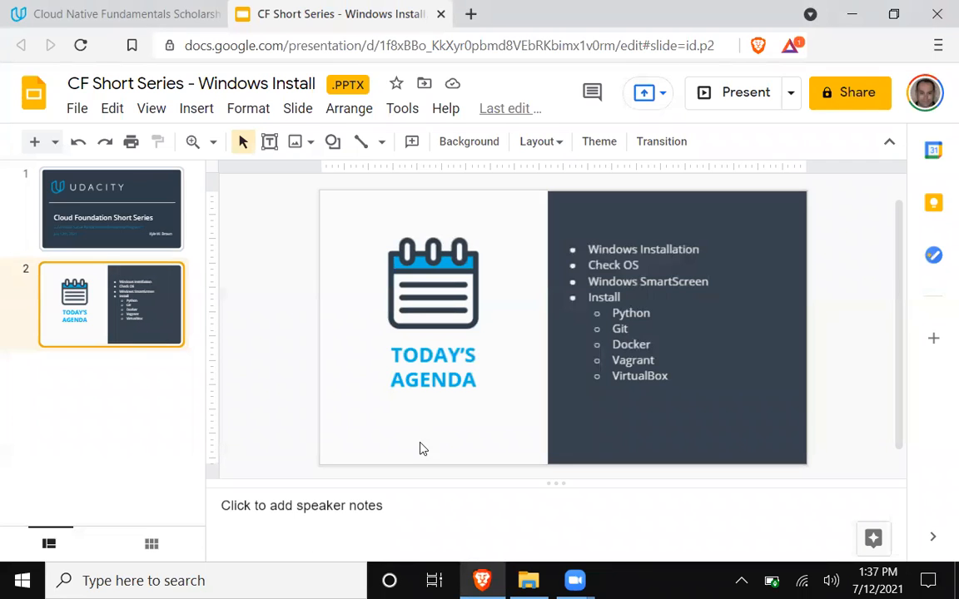
Open the official Python documentation from the Udacity course's dependency checklist and go to the Python releases for Windows
{"action": "left_click", "coordinate": [127, 12]}
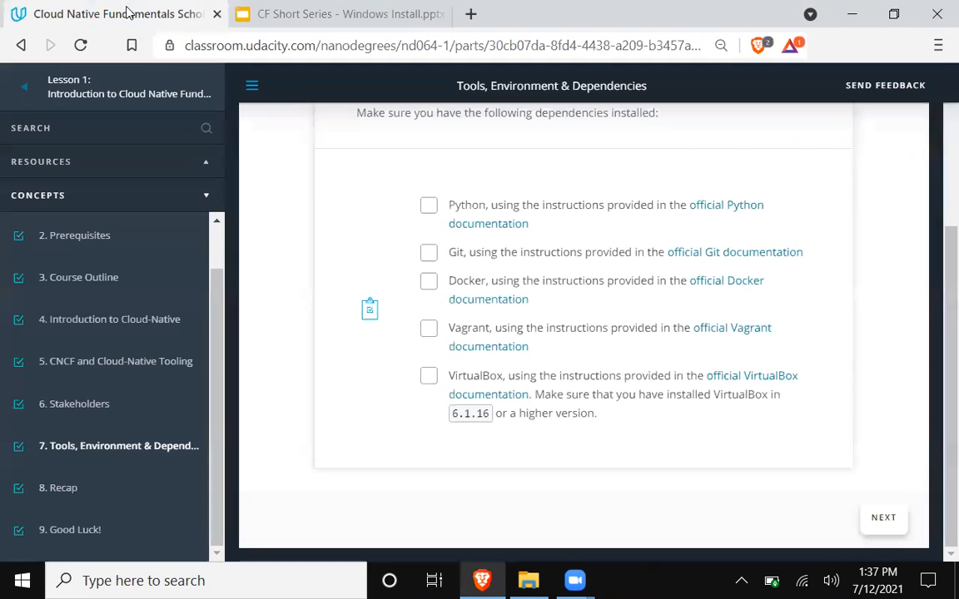
{"action": "left_click", "coordinate": [428, 206]}
{"action": "left_click", "coordinate": [730, 206]}
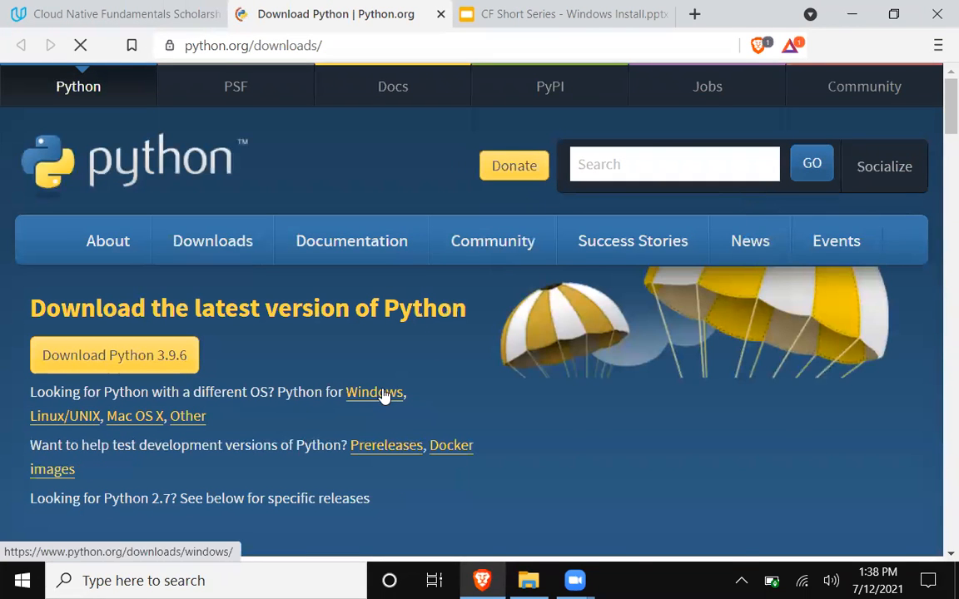
{"action": "left_click", "coordinate": [379, 391]}
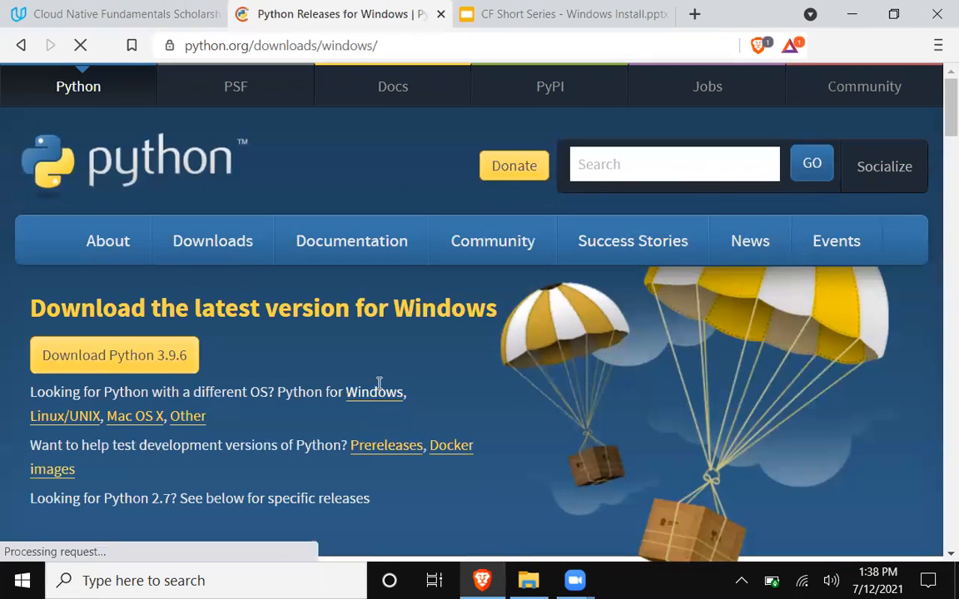
Download the 32-bit Windows installer of Python 3.9.6 and save it as python-3.9.6 in Downloads
{"action": "scroll", "coordinate": [367, 305], "scroll_direction": "down", "scroll_amount": 5}
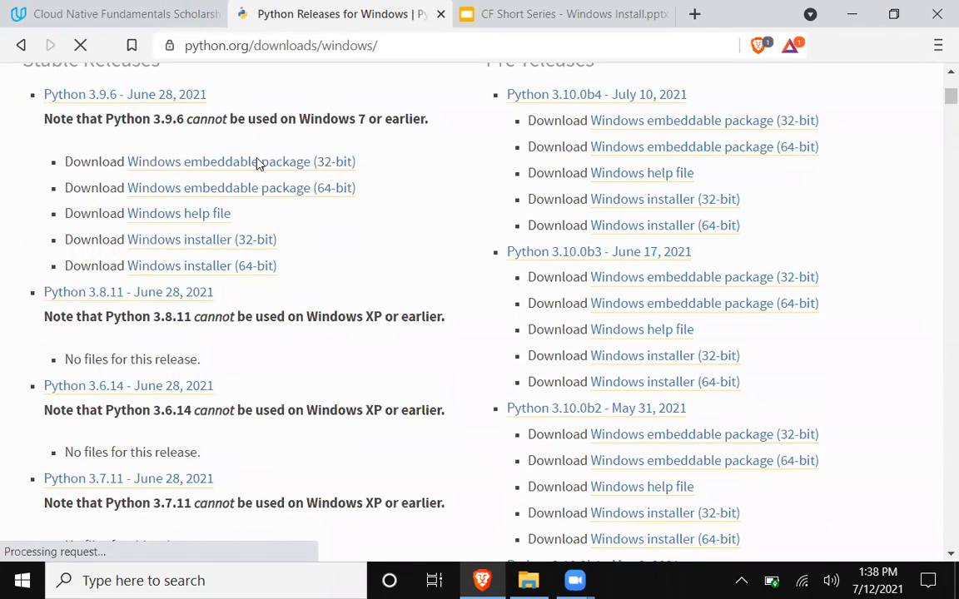
{"action": "left_click", "coordinate": [218, 241]}
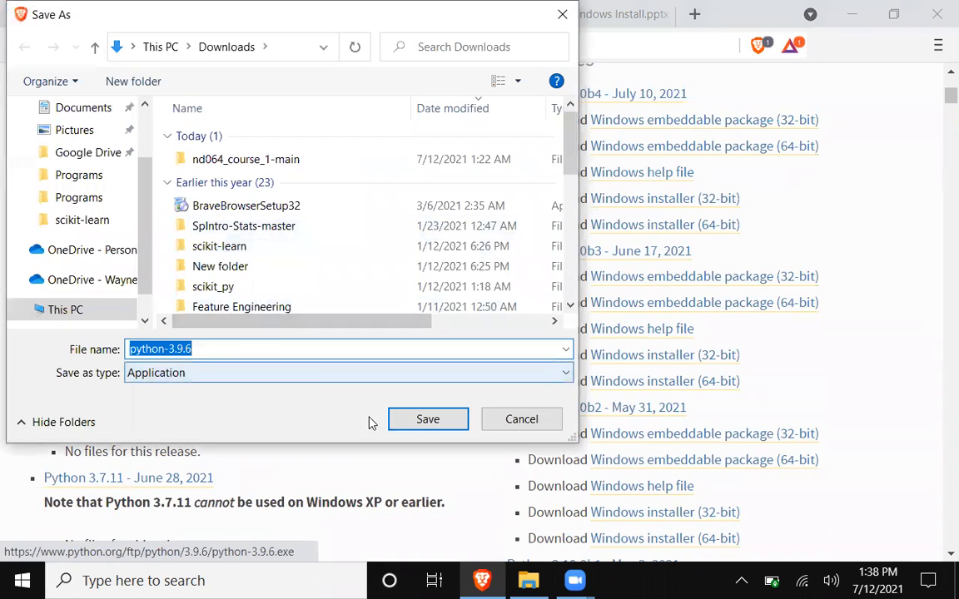
{"action": "left_click", "coordinate": [437, 422]}
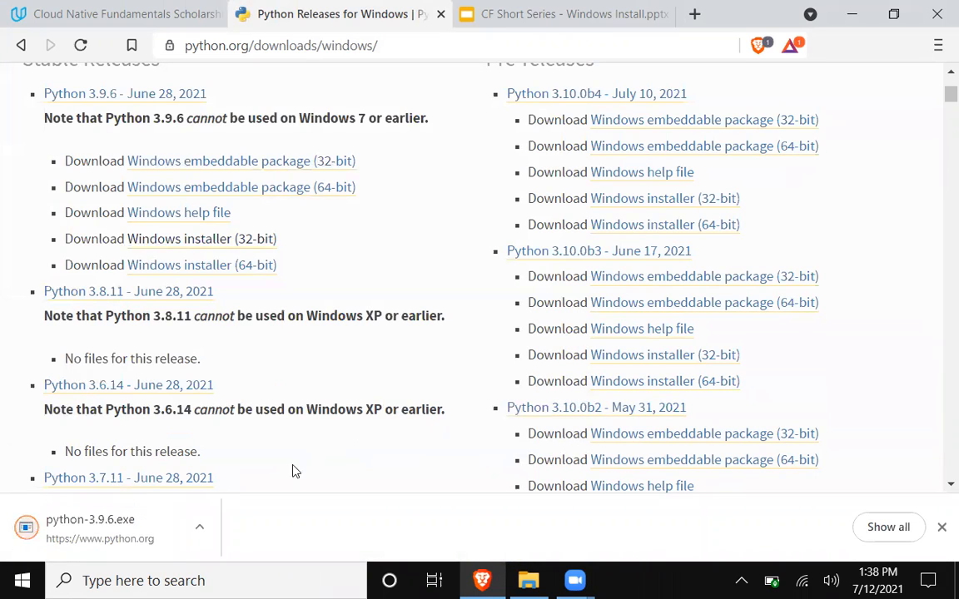
Run python-3.9.6.exe, enable Add Python 3.9 to PATH, and install Python with the default settings
{"action": "left_click", "coordinate": [141, 521]}
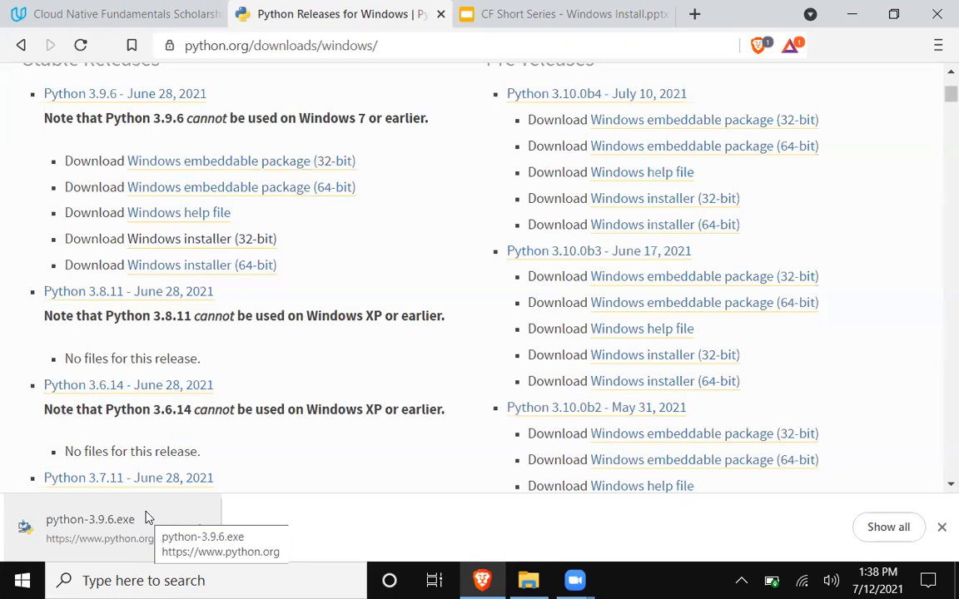
{"action": "left_click", "coordinate": [146, 518]}
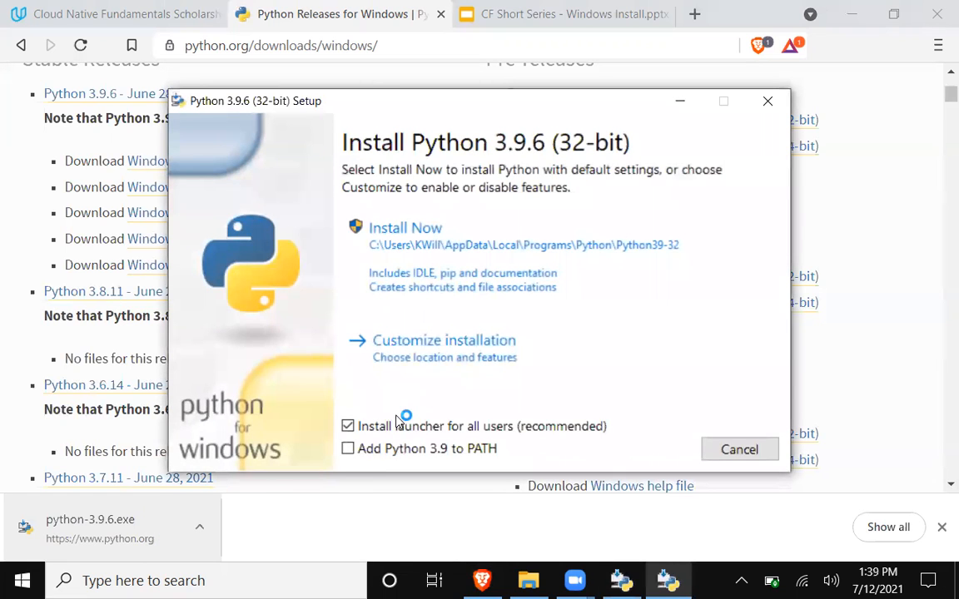
{"action": "left_click", "coordinate": [347, 448]}
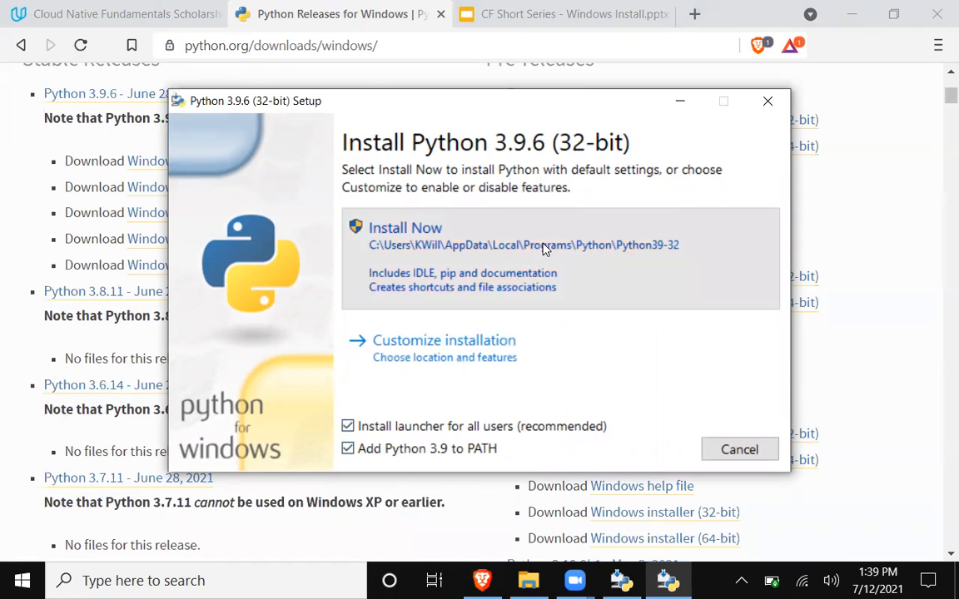
{"action": "left_click", "coordinate": [543, 248]}
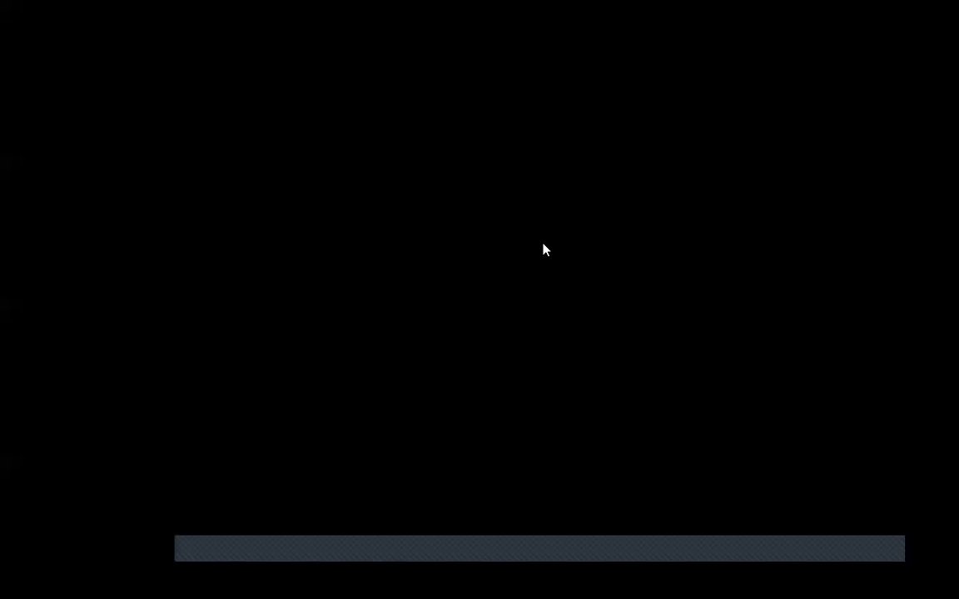
{"action": "left_click", "coordinate": [404, 416]}
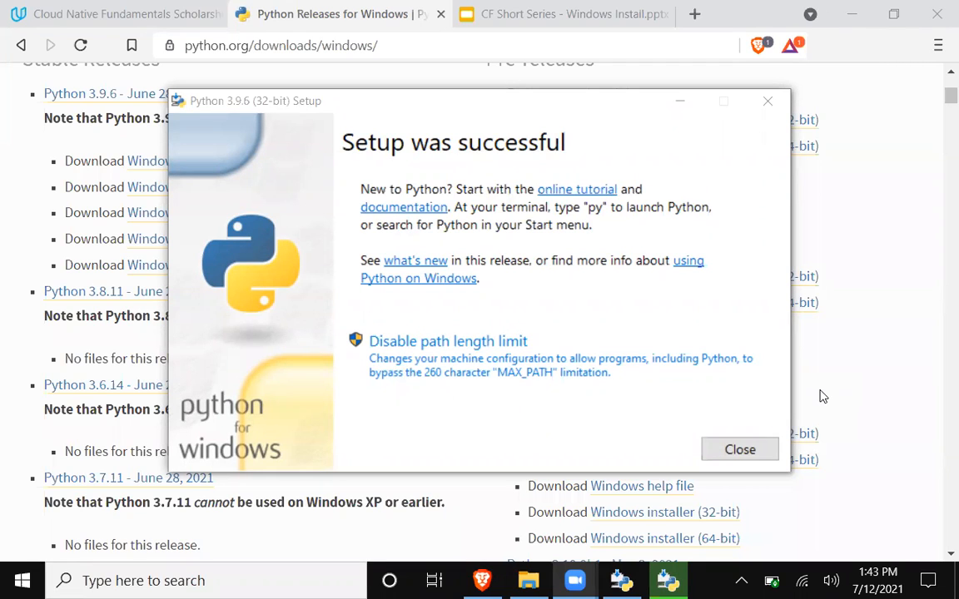
Close the finished Python setup and cancel the second copy of the installer
{"action": "left_click", "coordinate": [729, 449]}
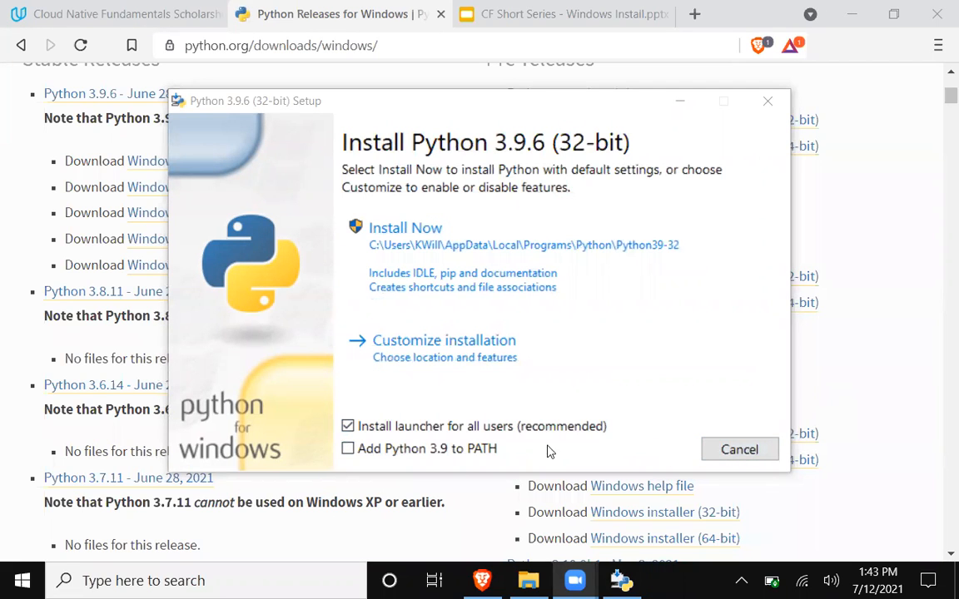
{"action": "left_click", "coordinate": [736, 450]}
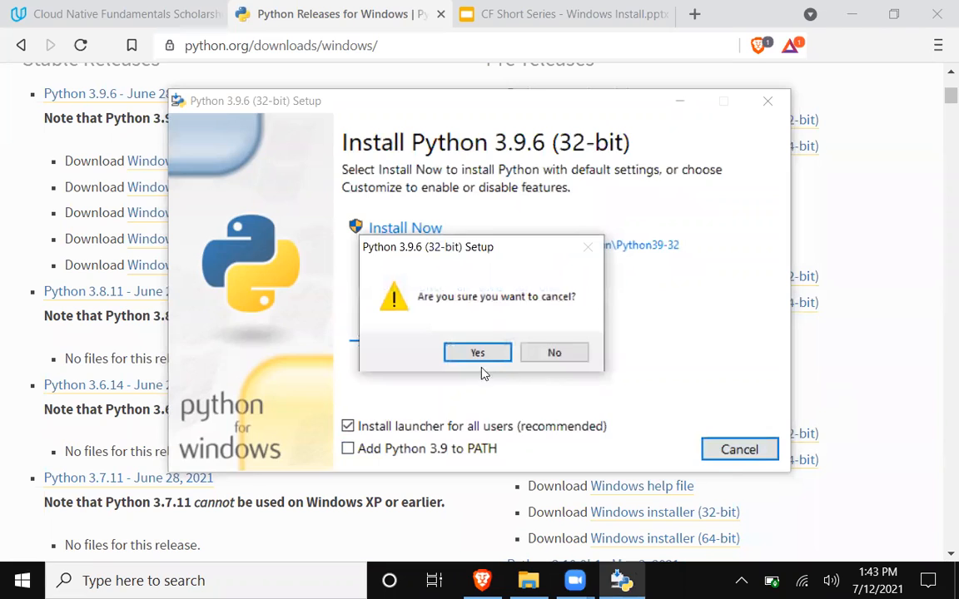
{"action": "left_click", "coordinate": [475, 356]}
Open Command Prompt, check the installed Python version with python --version, and minimize the window
{"action": "left_click", "coordinate": [222, 574]}
{"action": "type", "text": "cmd"}
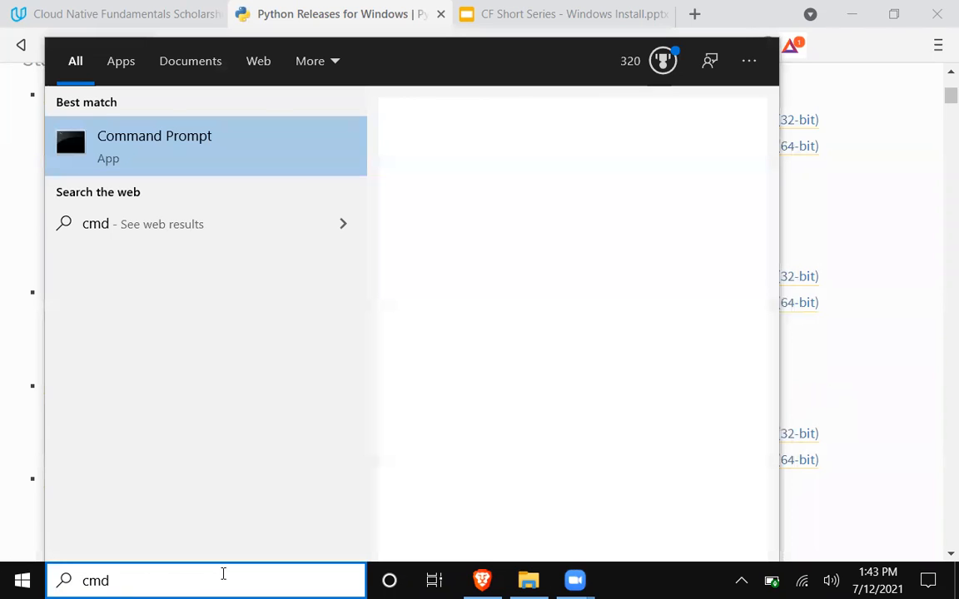
{"action": "key", "text": "Return"}
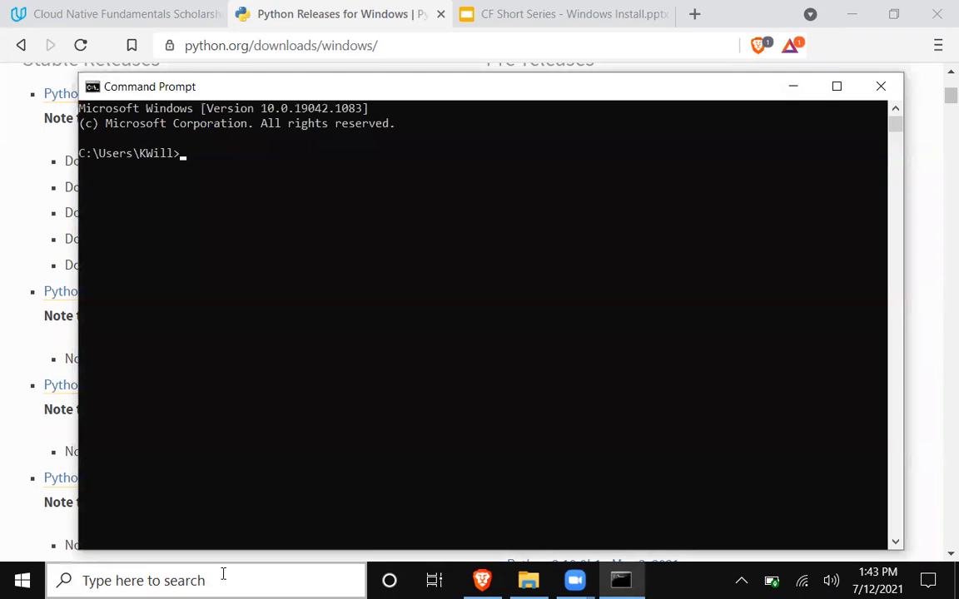
{"action": "type", "text": "python --version"}
{"action": "key", "text": "Return"}
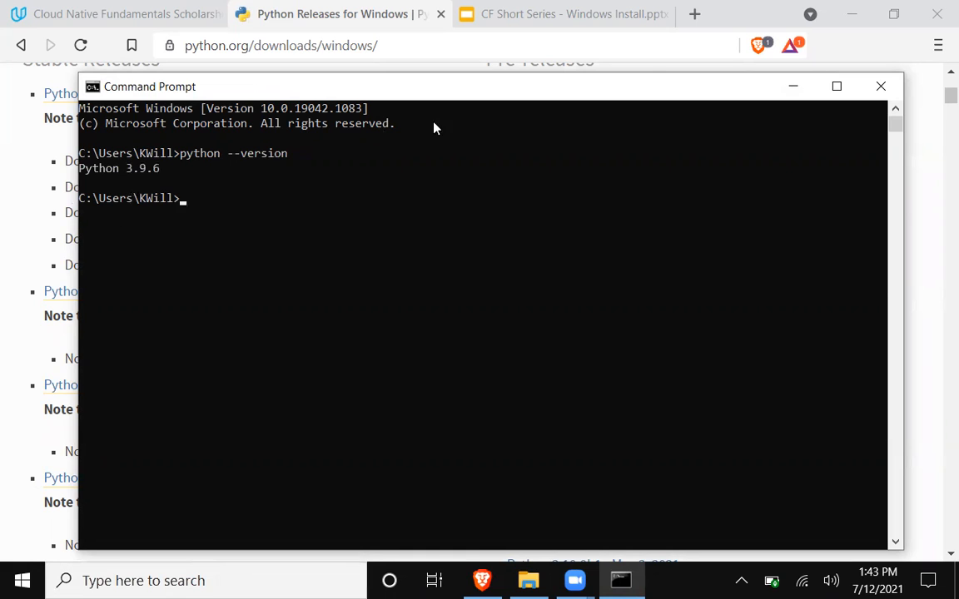
{"action": "left_click", "coordinate": [787, 88]}
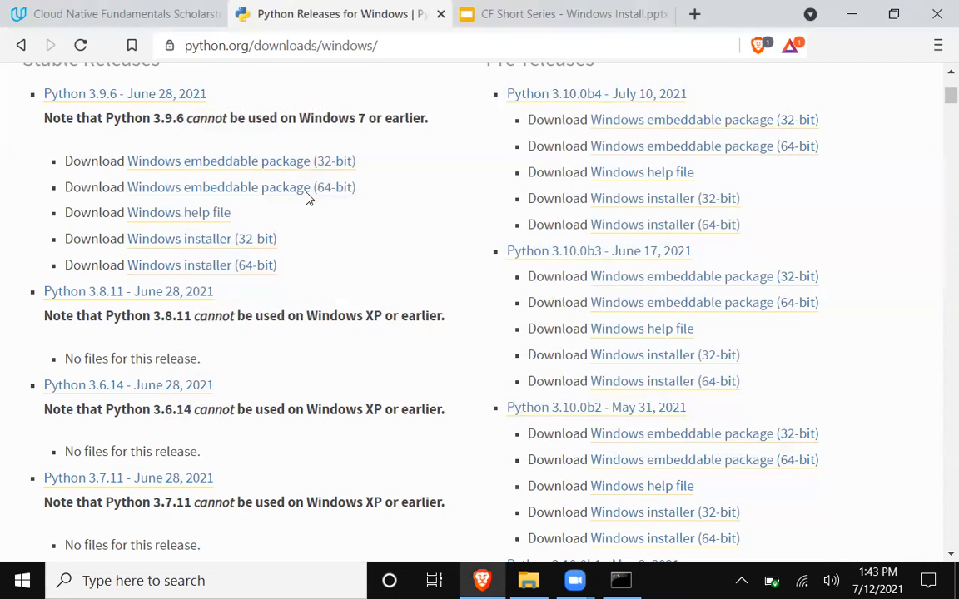
Return to the main Python downloads page, review its Windows download options, and compare them with the version output in Command Prompt
{"action": "scroll", "coordinate": [303, 177], "scroll_direction": "up", "scroll_amount": 1}
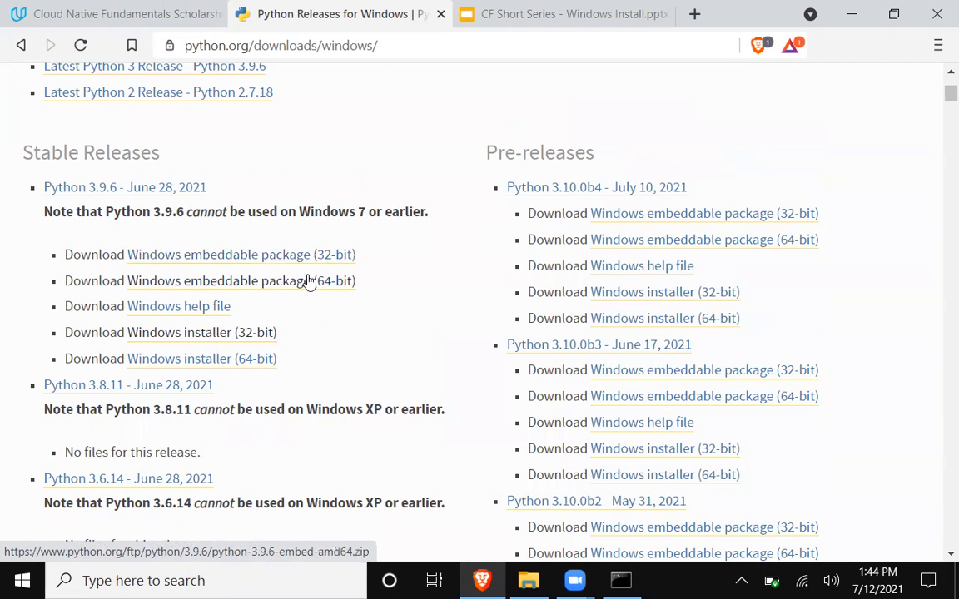
{"action": "scroll", "coordinate": [310, 268], "scroll_direction": "up", "scroll_amount": 1}
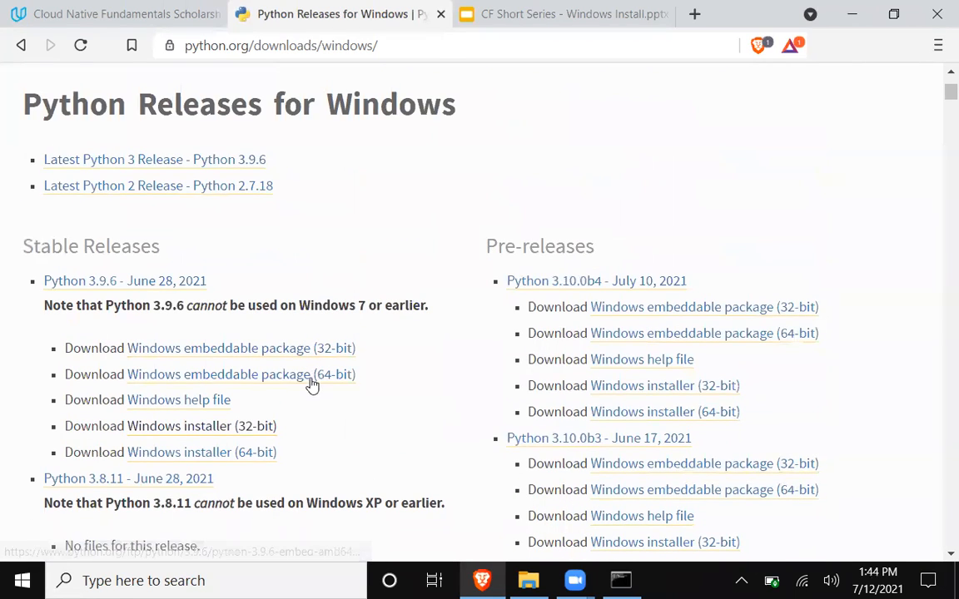
{"action": "scroll", "coordinate": [310, 396], "scroll_direction": "up", "scroll_amount": 3}
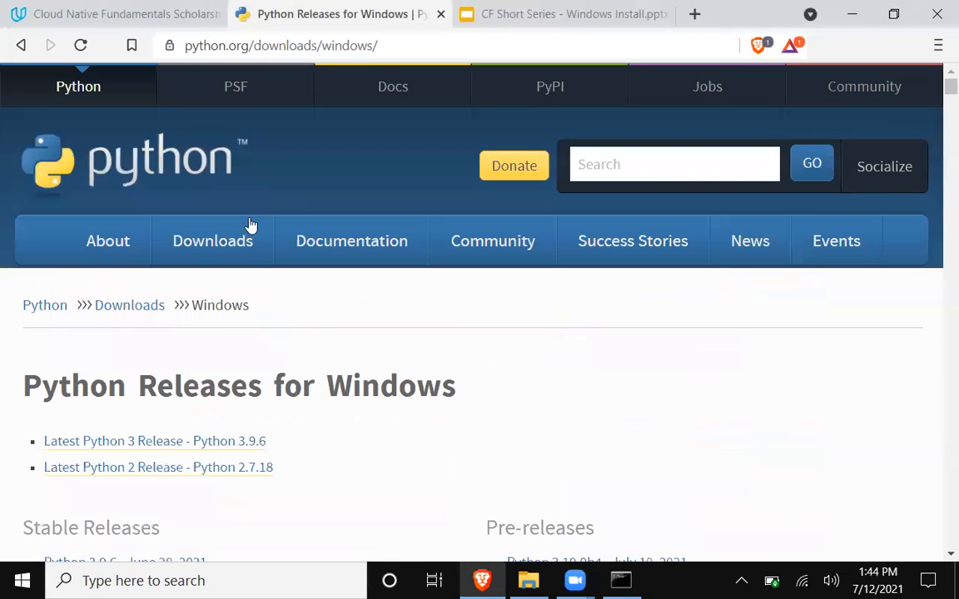
{"action": "left_click", "coordinate": [21, 45]}
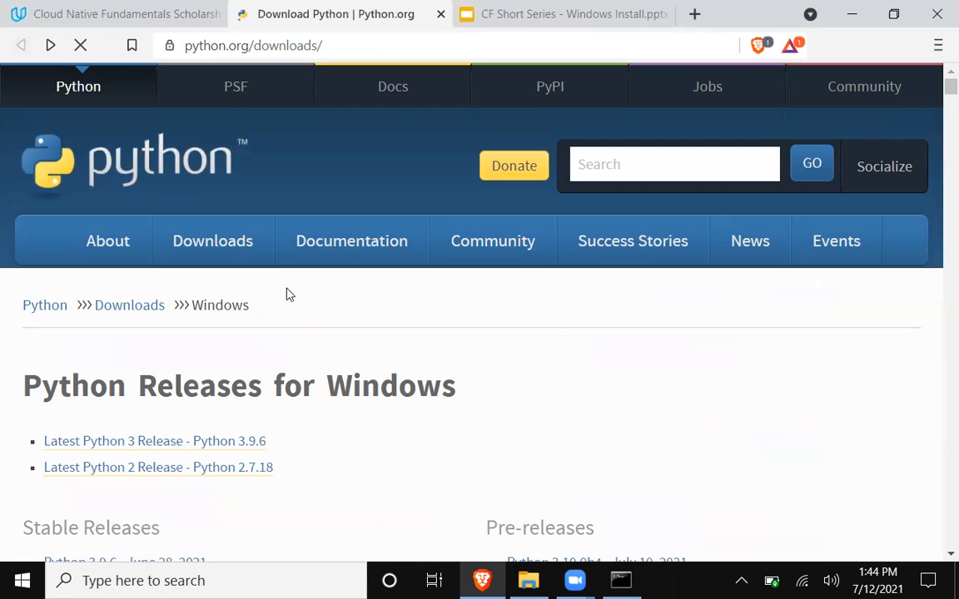
{"action": "scroll", "coordinate": [345, 413], "scroll_direction": "down", "scroll_amount": 2}
{"action": "scroll", "coordinate": [245, 466], "scroll_direction": "down", "scroll_amount": 1}
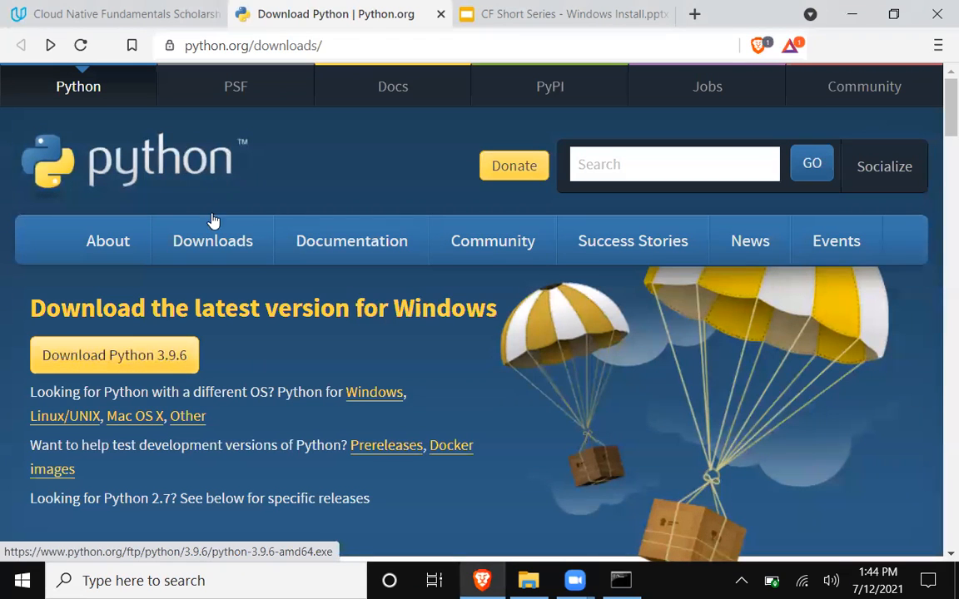
{"action": "mouse_move", "coordinate": [212, 233]}
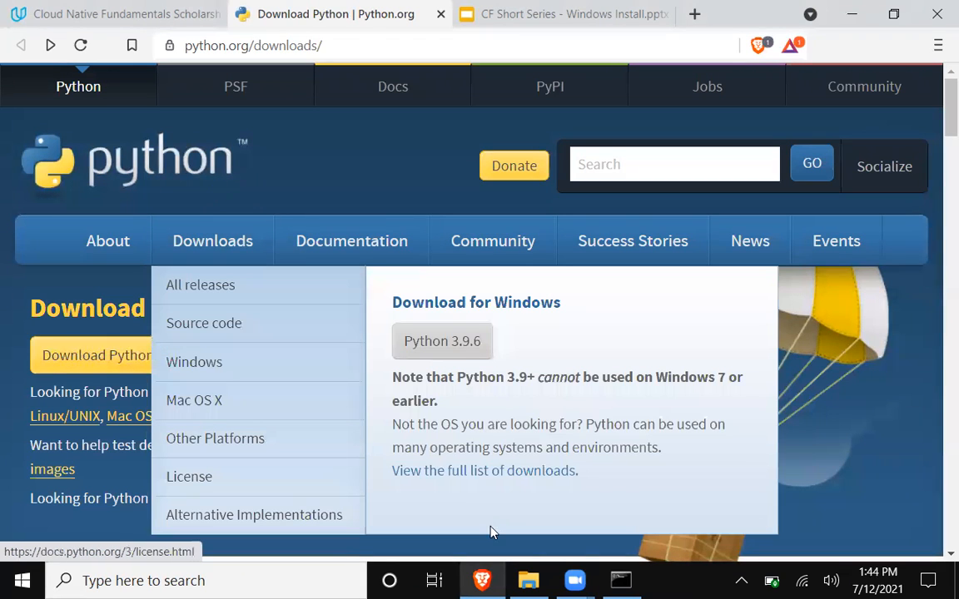
{"action": "left_click", "coordinate": [616, 581]}
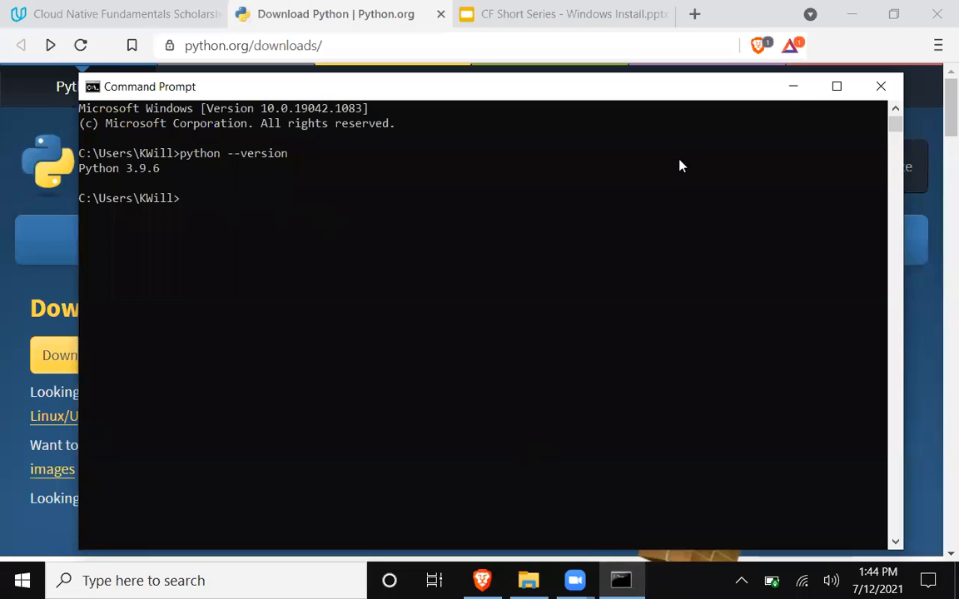
{"action": "left_click", "coordinate": [793, 86]}
Mark Python as done in the course's dependency checklist and open the Windows download page from its official Git documentation link
{"action": "left_click", "coordinate": [125, 15]}
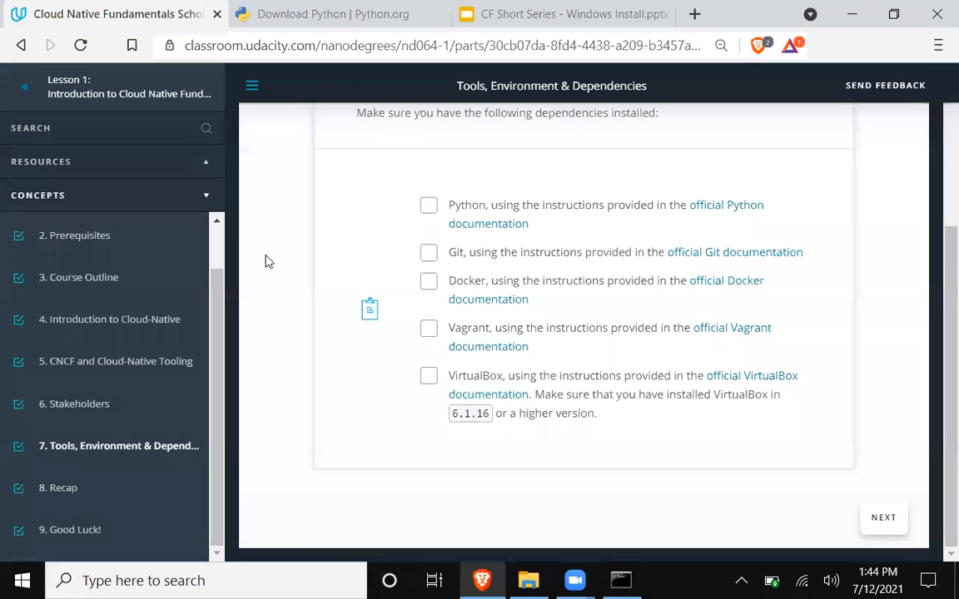
{"action": "left_click", "coordinate": [429, 211]}
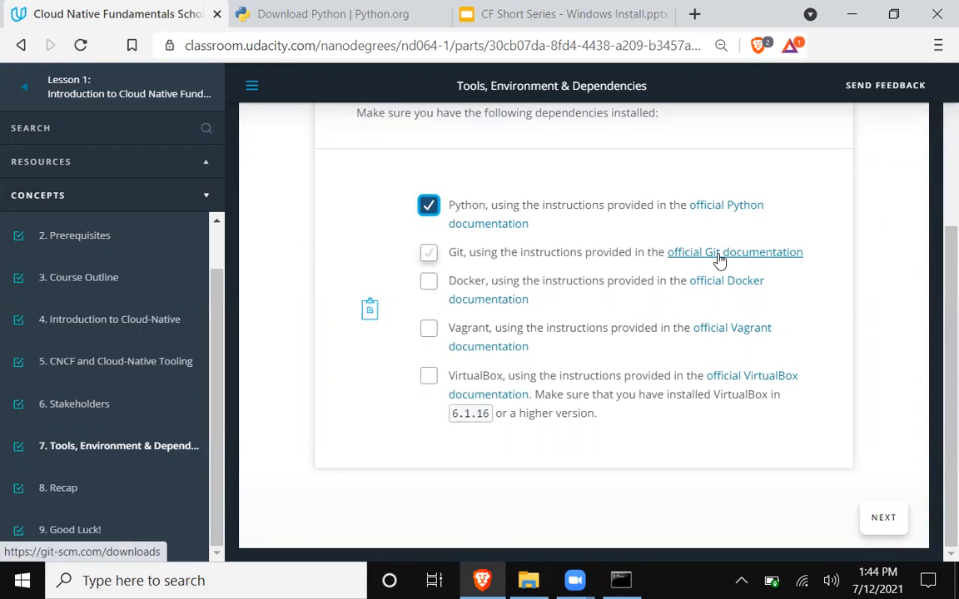
{"action": "left_click", "coordinate": [719, 259]}
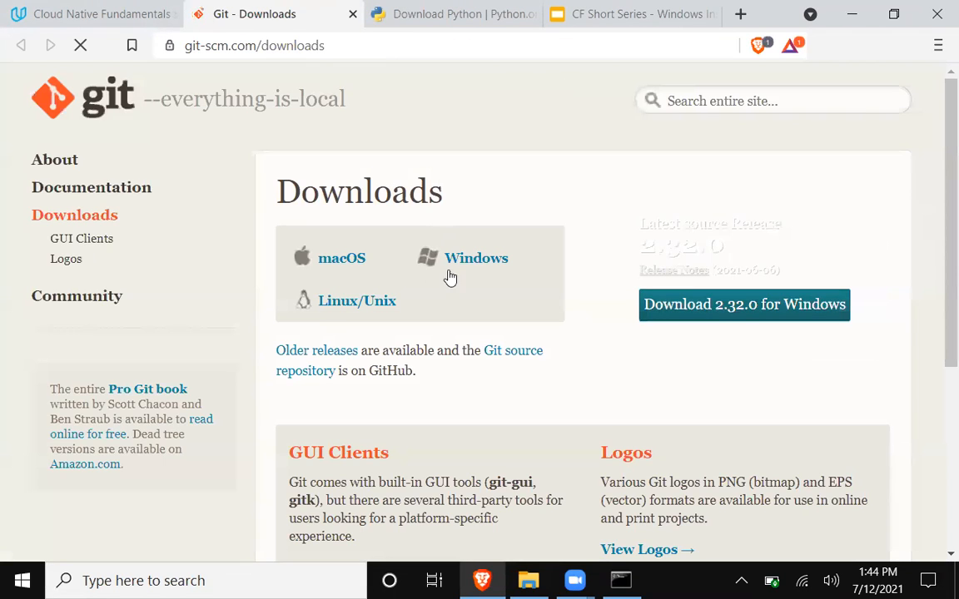
{"action": "left_click", "coordinate": [469, 260]}
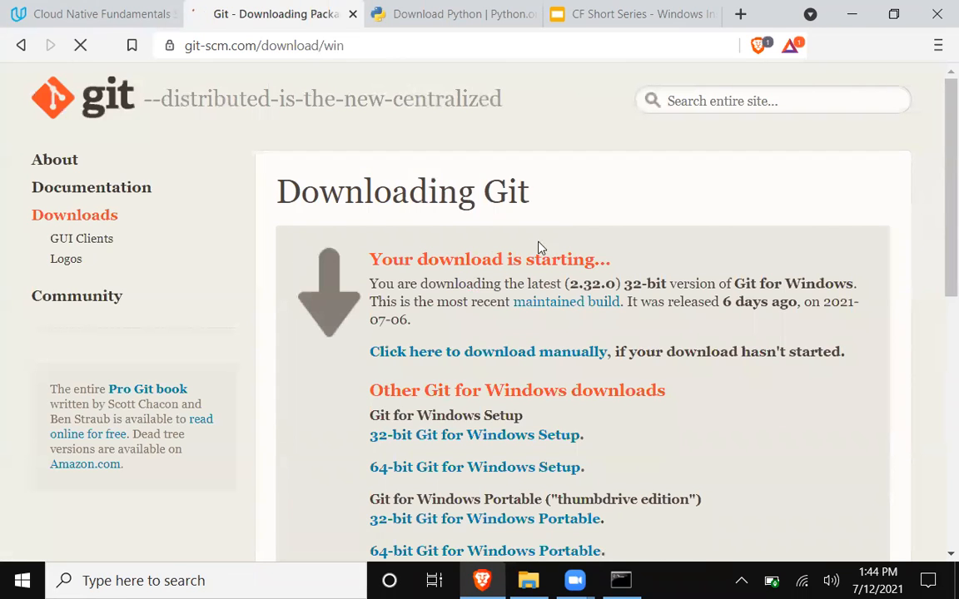
Download the 32-bit Git for Windows Setup and save it as Git-2.32.0.2-32-bit in Downloads
{"action": "scroll", "coordinate": [557, 287], "scroll_direction": "down", "scroll_amount": 2}
{"action": "scroll", "coordinate": [565, 297], "scroll_direction": "down", "scroll_amount": 1}
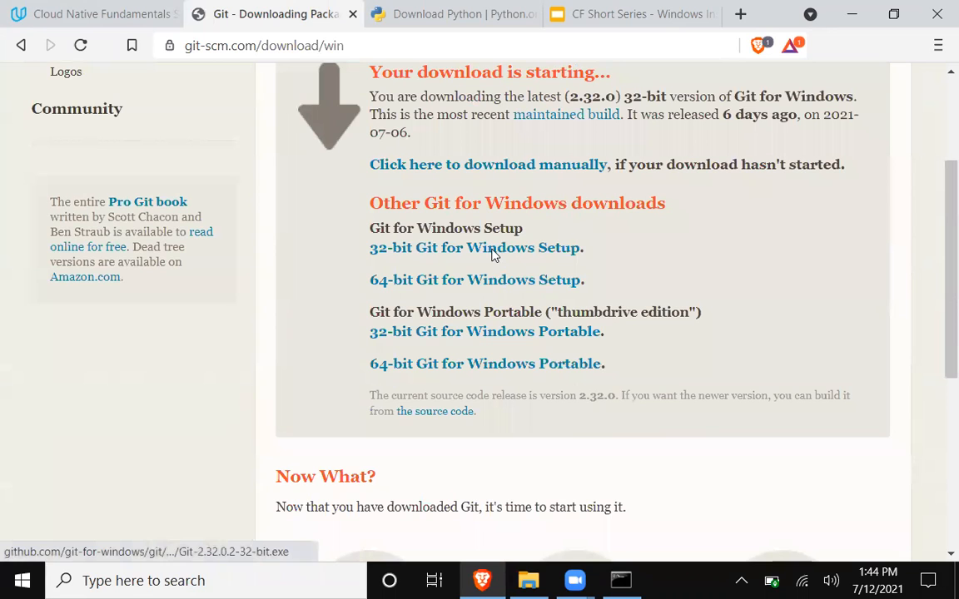
{"action": "left_click", "coordinate": [491, 250]}
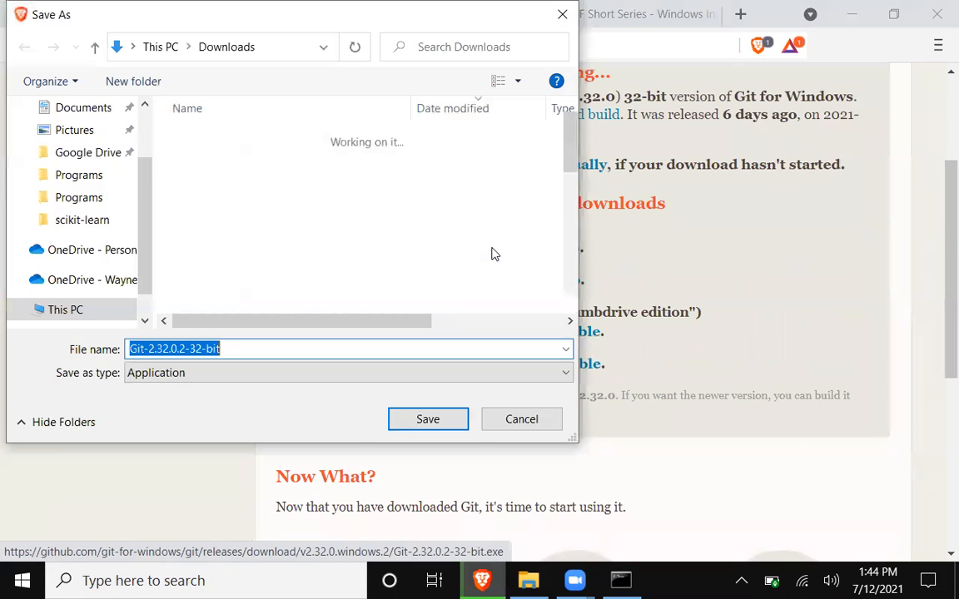
{"action": "left_click", "coordinate": [466, 419]}
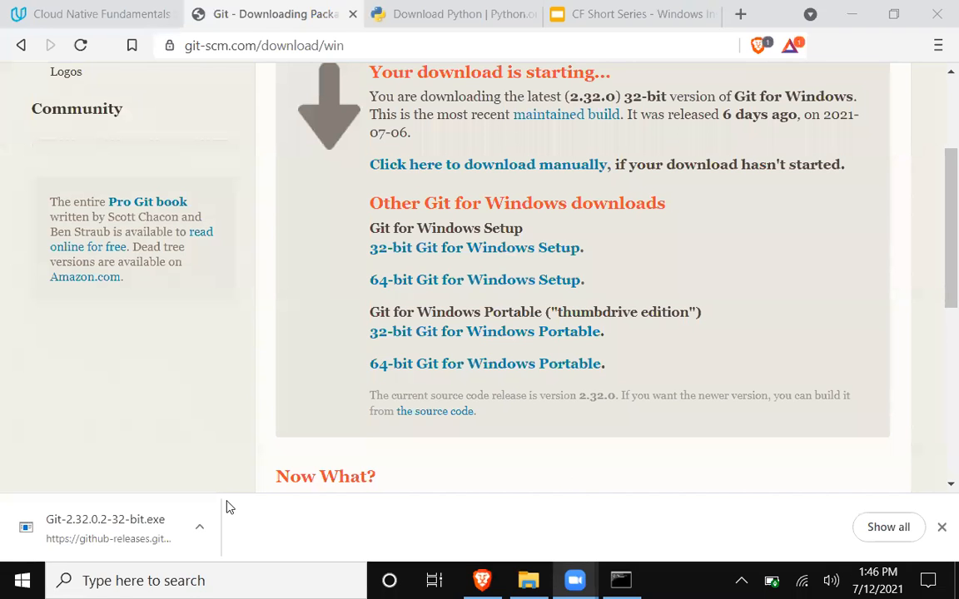
Launch the downloaded Git-2.32.0.2-32-bit.exe, allow the unverified app to install anyway, and proceed past the GNU General Public License
{"action": "left_click", "coordinate": [152, 528]}
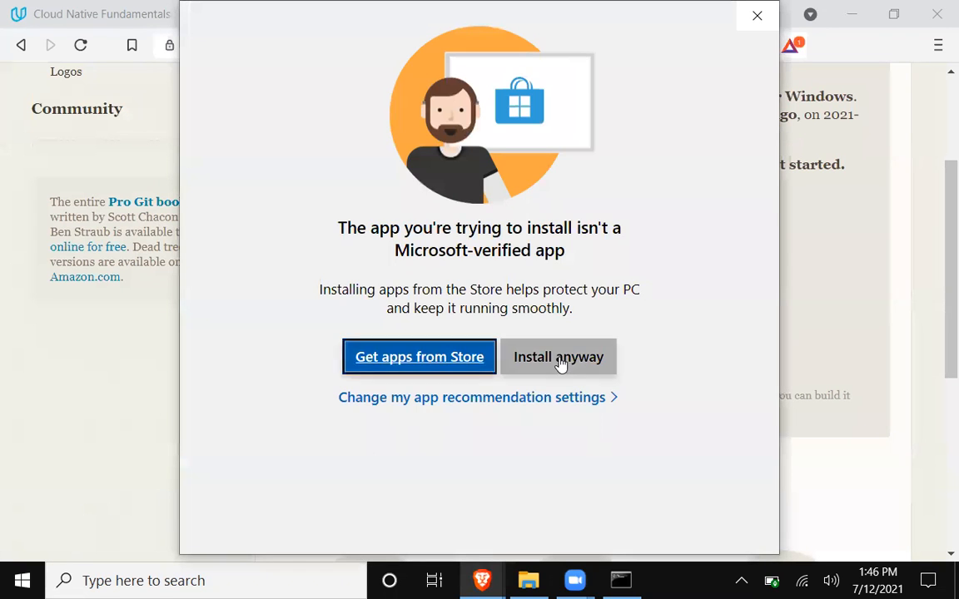
{"action": "left_click", "coordinate": [560, 364]}
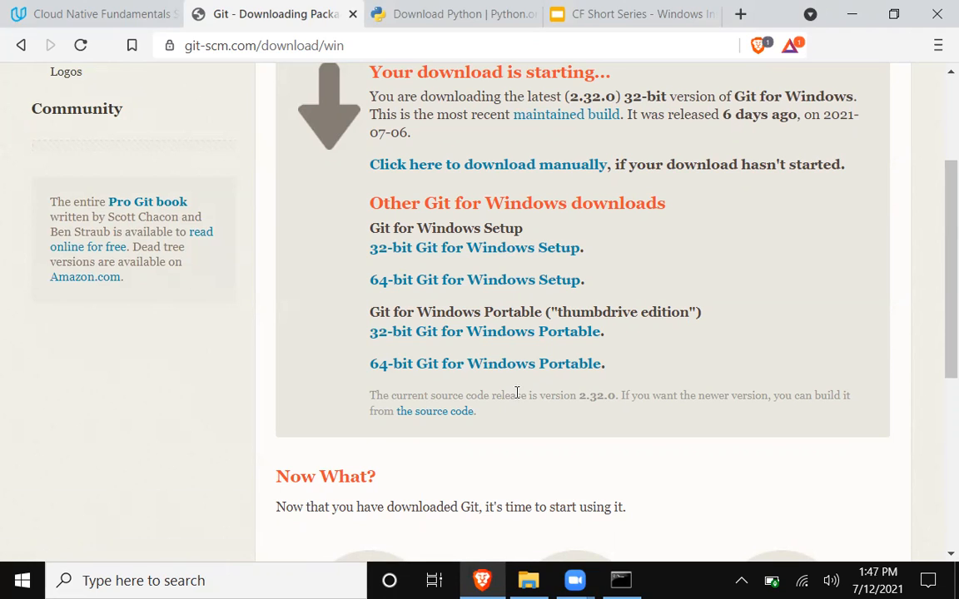
{"action": "scroll", "coordinate": [517, 393], "scroll_direction": "down", "scroll_amount": 3}
{"action": "scroll", "coordinate": [517, 392], "scroll_direction": "down", "scroll_amount": 2}
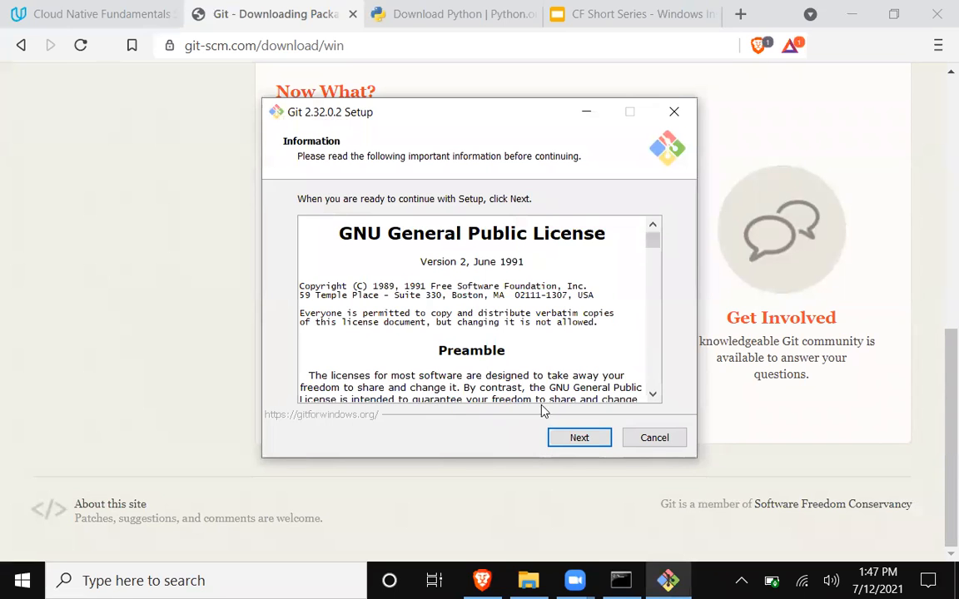
{"action": "scroll", "coordinate": [587, 310], "scroll_direction": "down", "scroll_amount": 12}
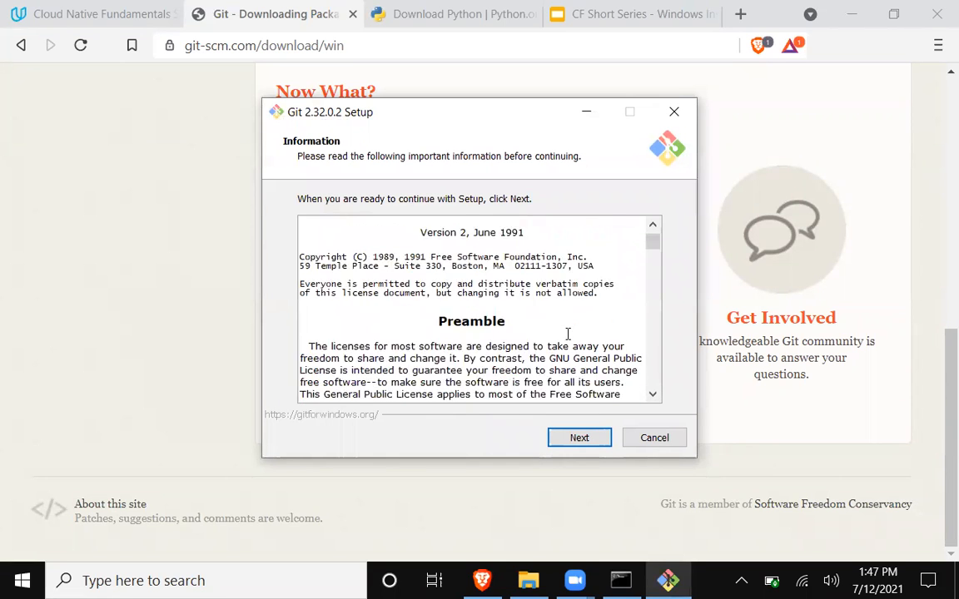
{"action": "left_click", "coordinate": [579, 438]}
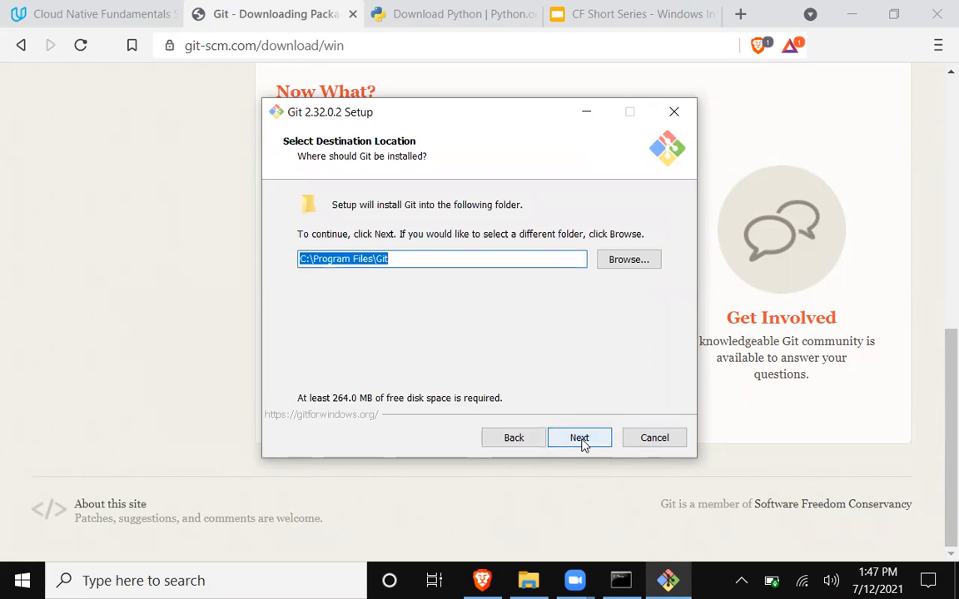
Accept C:\Program Files\Git as the destination, the default components, Vim as the editor, and Let Git decide for the initial branch name
{"action": "left_click", "coordinate": [580, 441]}
{"action": "left_click", "coordinate": [545, 393]}
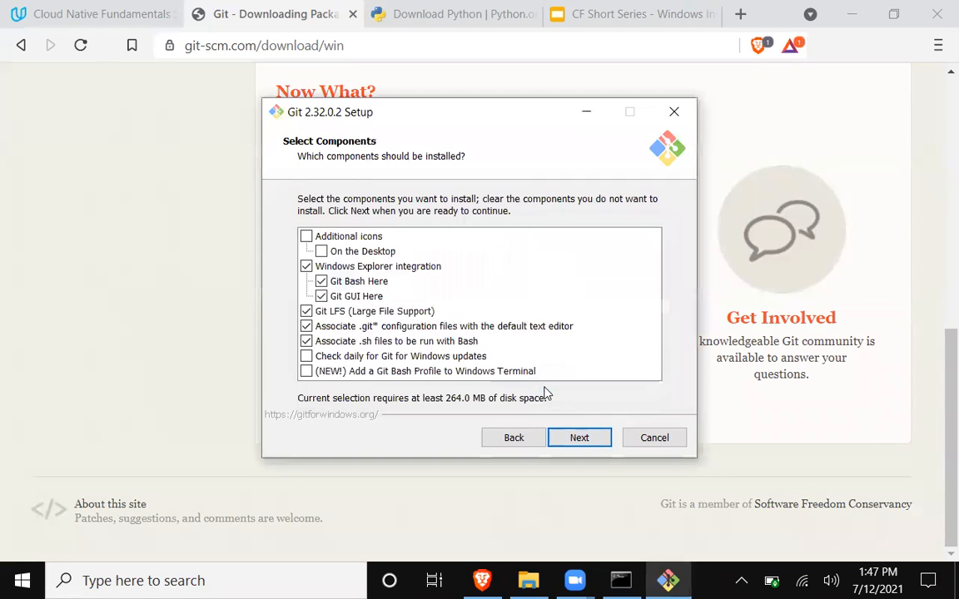
{"action": "left_click", "coordinate": [579, 441]}
{"action": "left_click", "coordinate": [579, 439]}
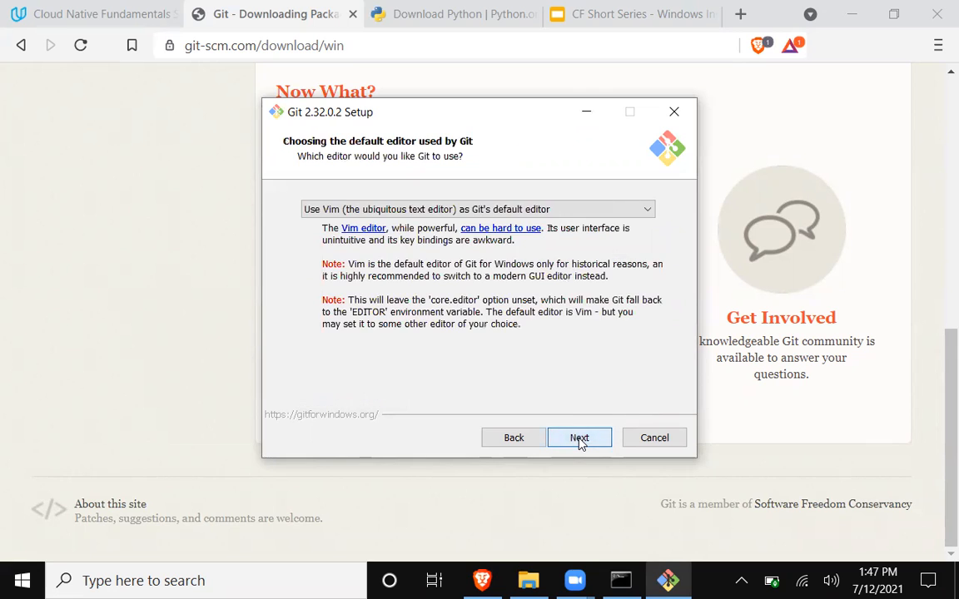
{"action": "left_click", "coordinate": [580, 438]}
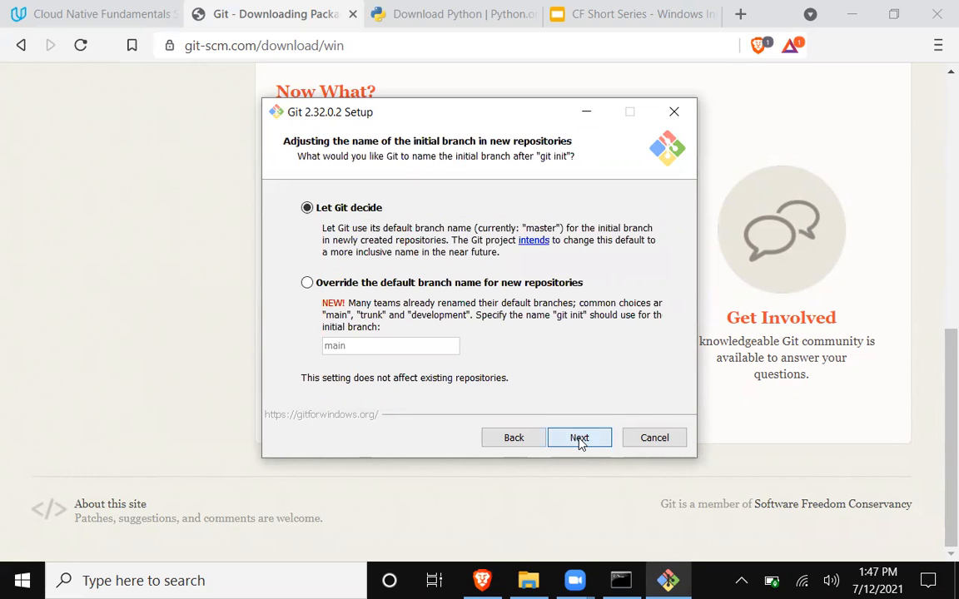
{"action": "left_click", "coordinate": [579, 439]}
{"action": "left_click", "coordinate": [579, 439]}
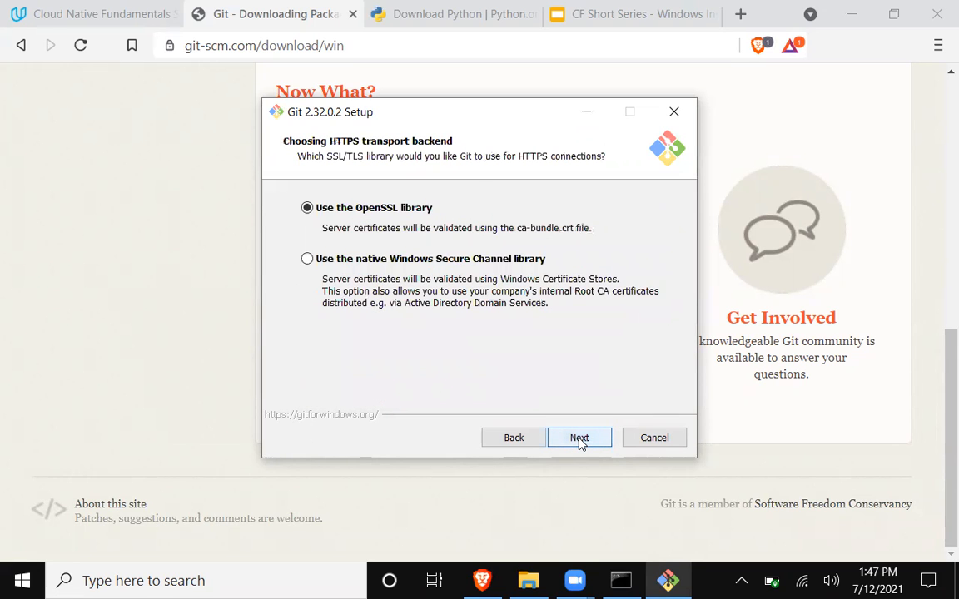
Install Git with the default OpenSSL, MinTTY, Git Credential Manager Core and file system caching options, and finish without viewing the release notes
{"action": "left_click", "coordinate": [580, 438]}
{"action": "left_click", "coordinate": [579, 439]}
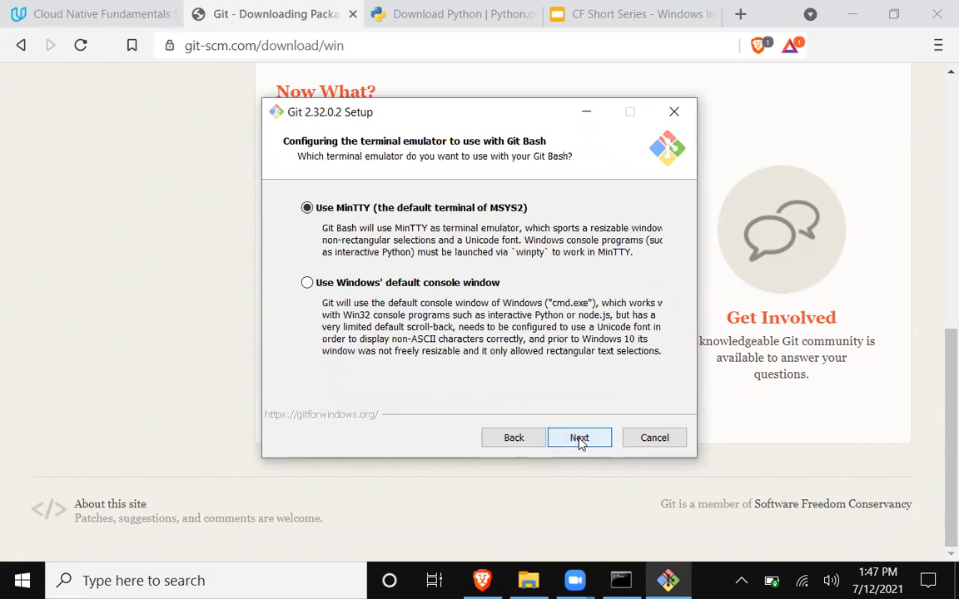
{"action": "left_click", "coordinate": [579, 438]}
{"action": "left_click", "coordinate": [579, 439]}
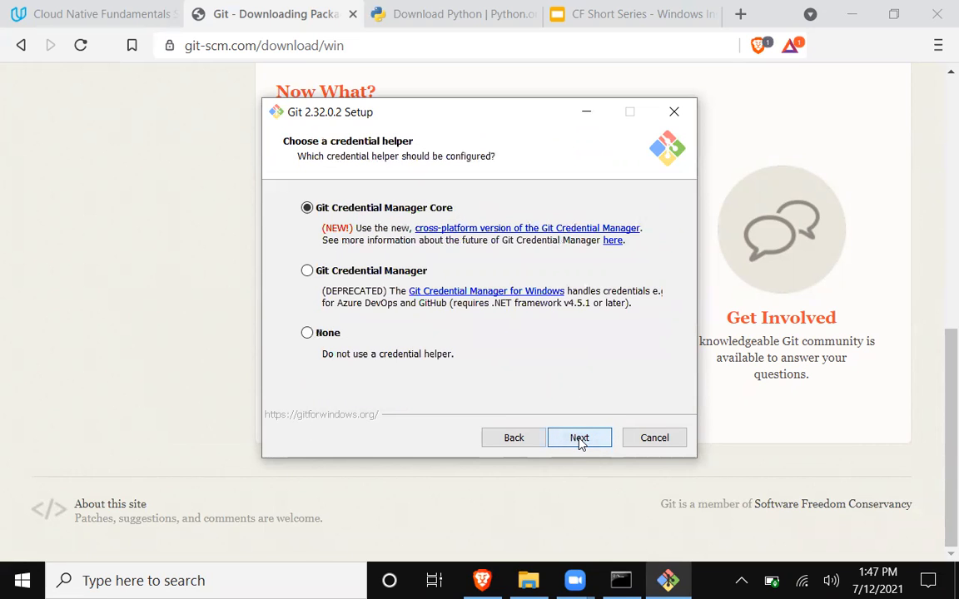
{"action": "left_click", "coordinate": [580, 439]}
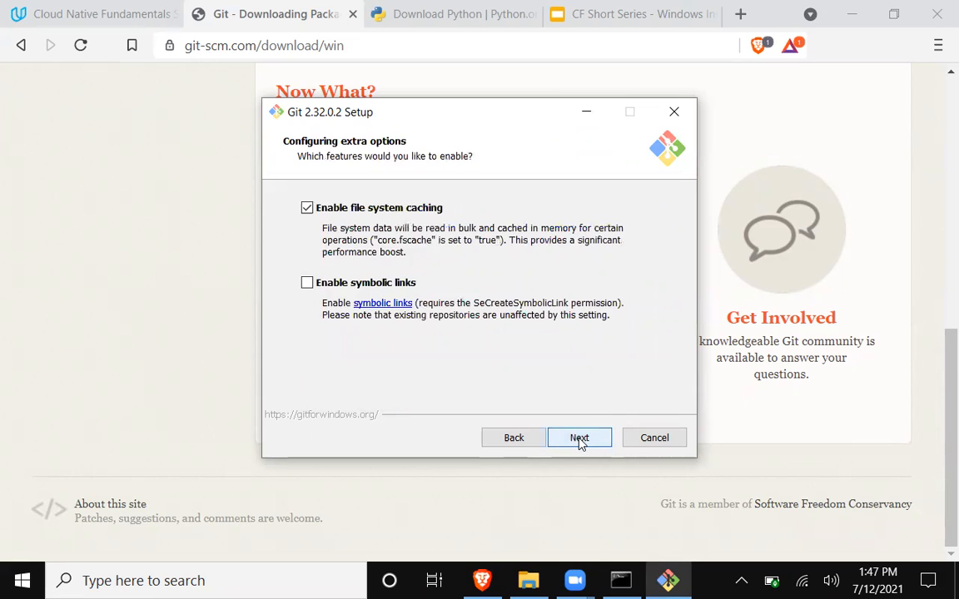
{"action": "left_click", "coordinate": [579, 439]}
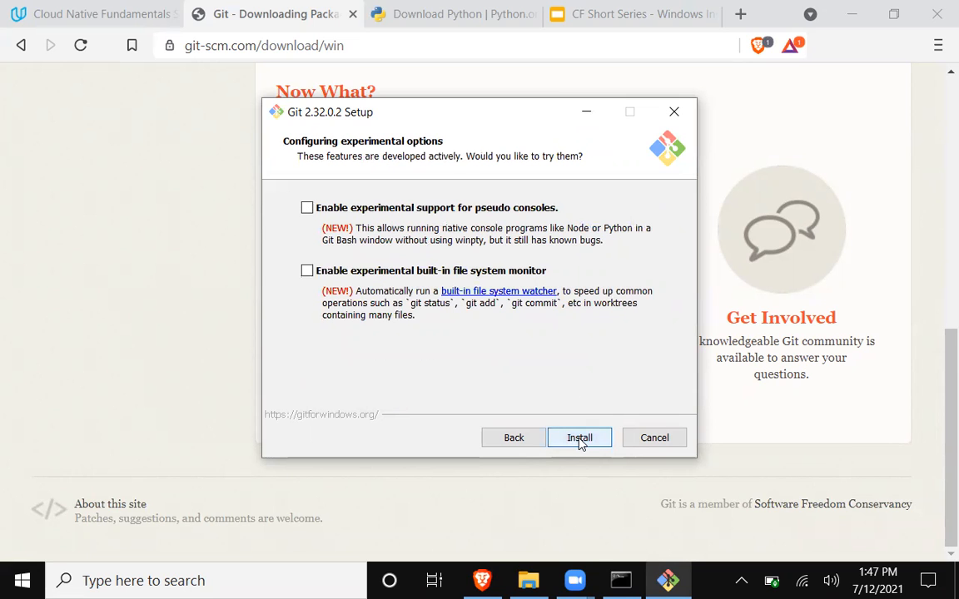
{"action": "left_click", "coordinate": [580, 439]}
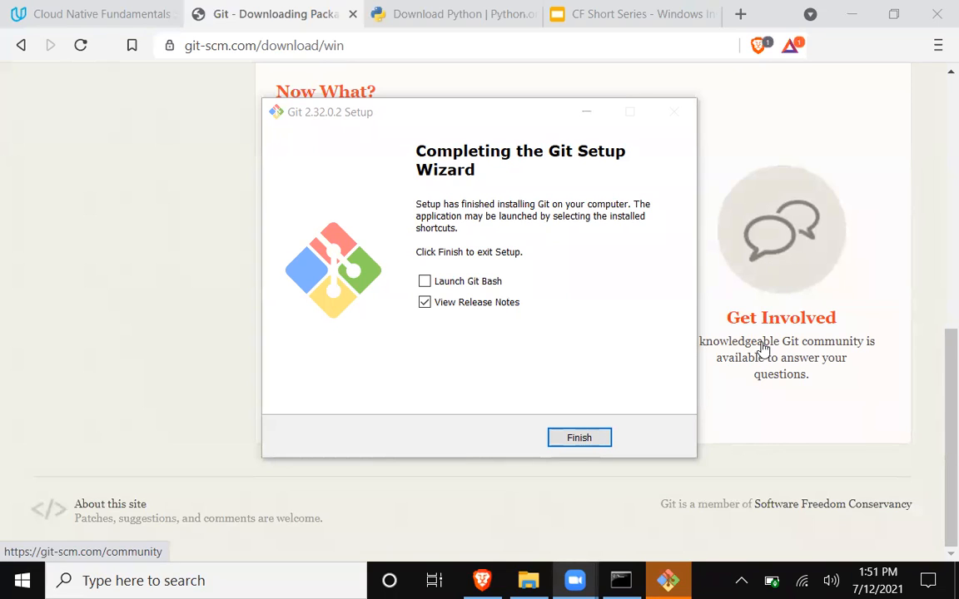
{"action": "left_click", "coordinate": [425, 304]}
{"action": "left_click", "coordinate": [579, 438]}
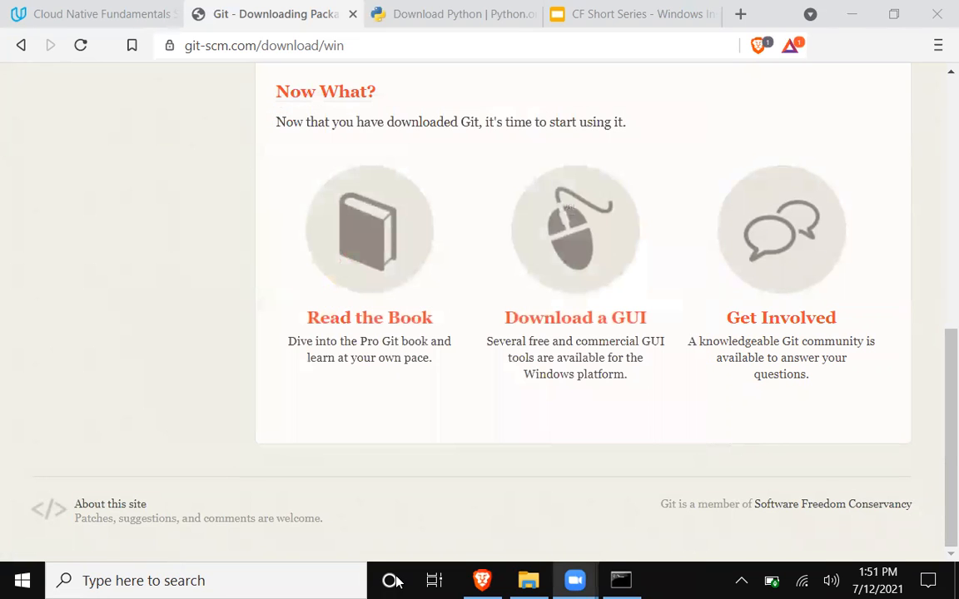
Open Git Bash, check the installed Git version with git --version, and close the window
{"action": "left_click", "coordinate": [270, 583]}
{"action": "type", "text": "git"}
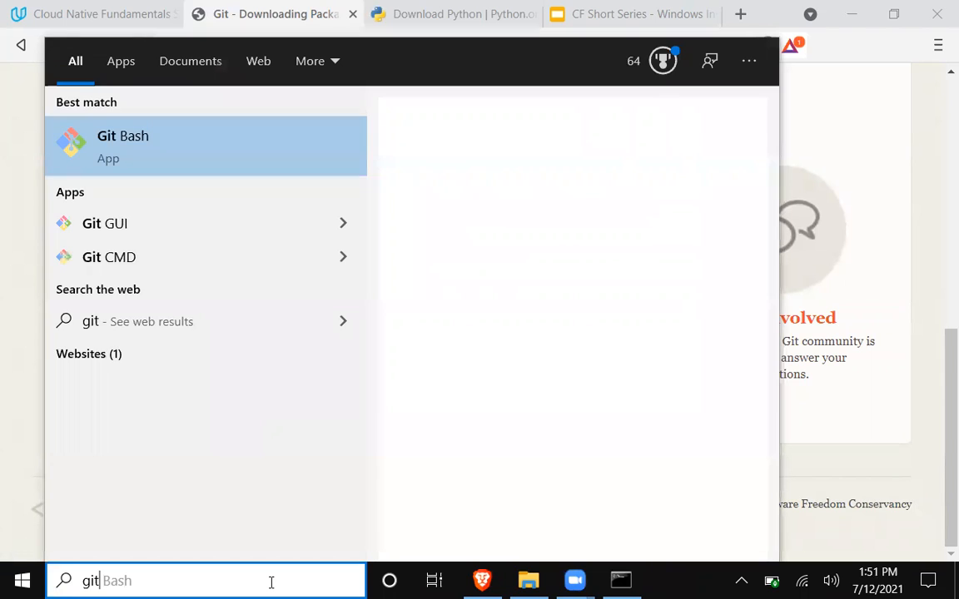
{"action": "key", "text": "Return"}
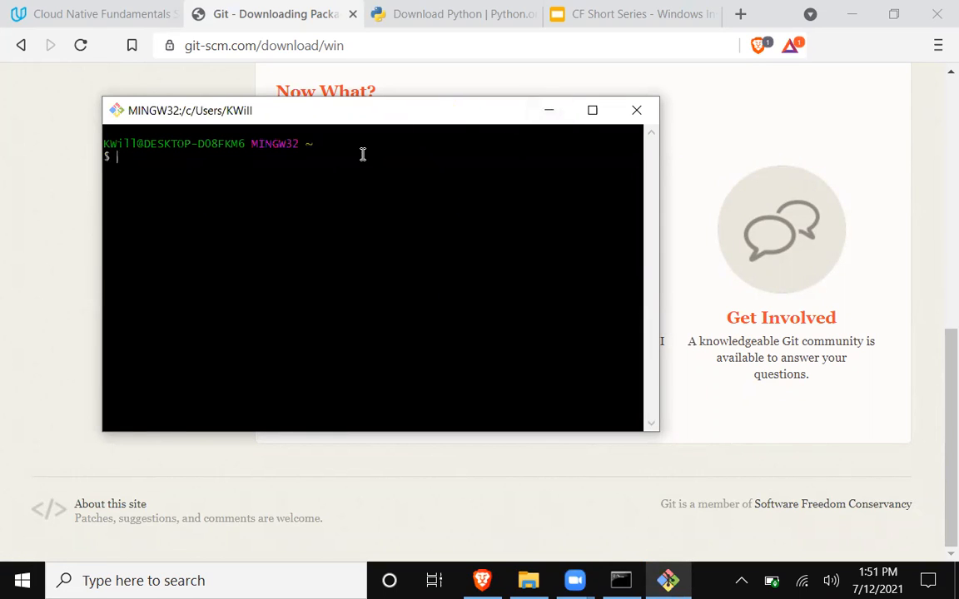
{"action": "type", "text": "git "}
{"action": "type", "text": "--vres"}
{"action": "key", "text": "BackSpace"}
{"action": "key", "text": "BackSpace"}
{"action": "key", "text": "BackSpace"}
{"action": "type", "text": "ersion"}
{"action": "key", "text": "Return"}
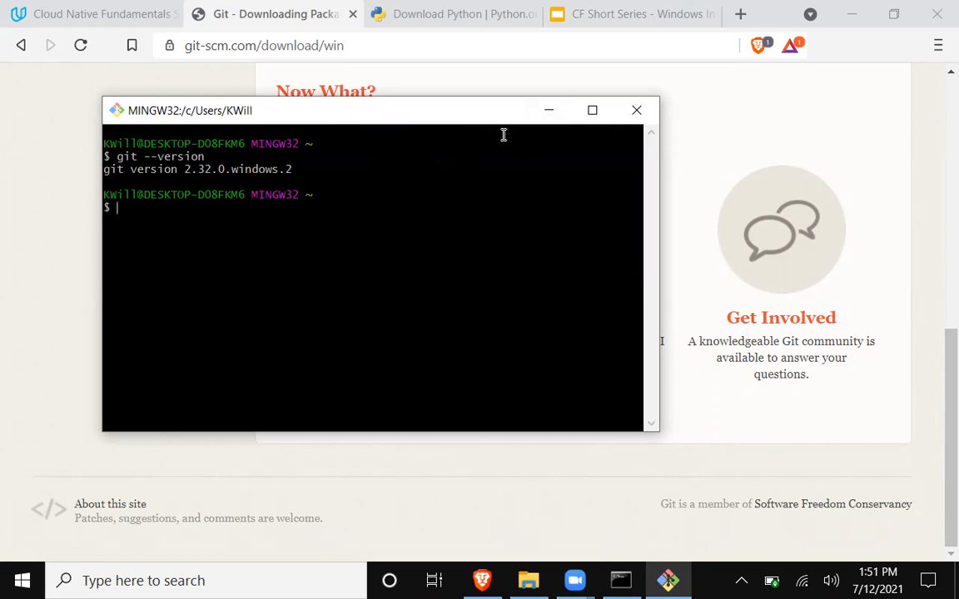
{"action": "left_click", "coordinate": [636, 110]}
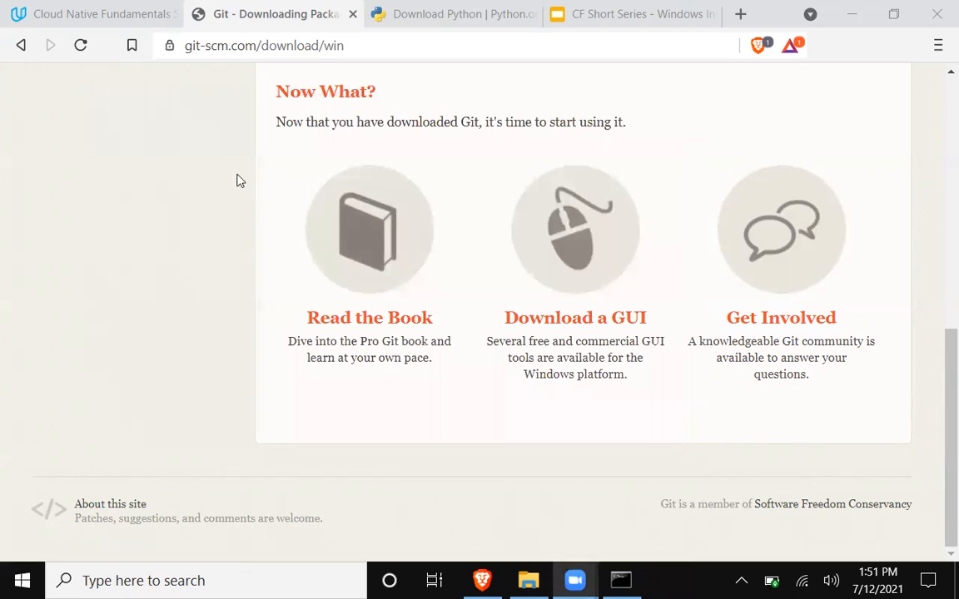
Close the Git and Python download pages and mark Git as done in the course's dependency checklist
{"action": "left_click", "coordinate": [352, 16]}
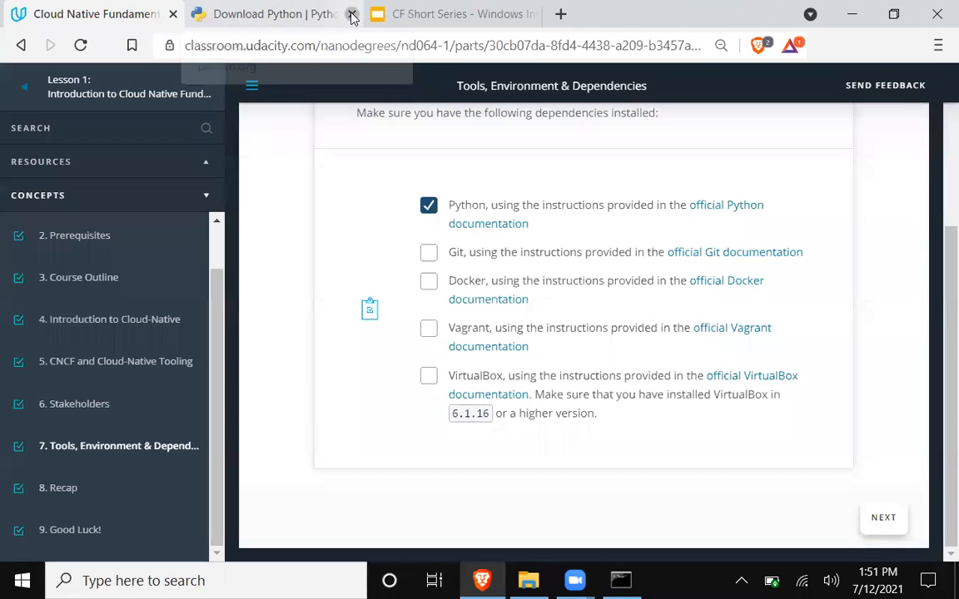
{"action": "left_click", "coordinate": [353, 15]}
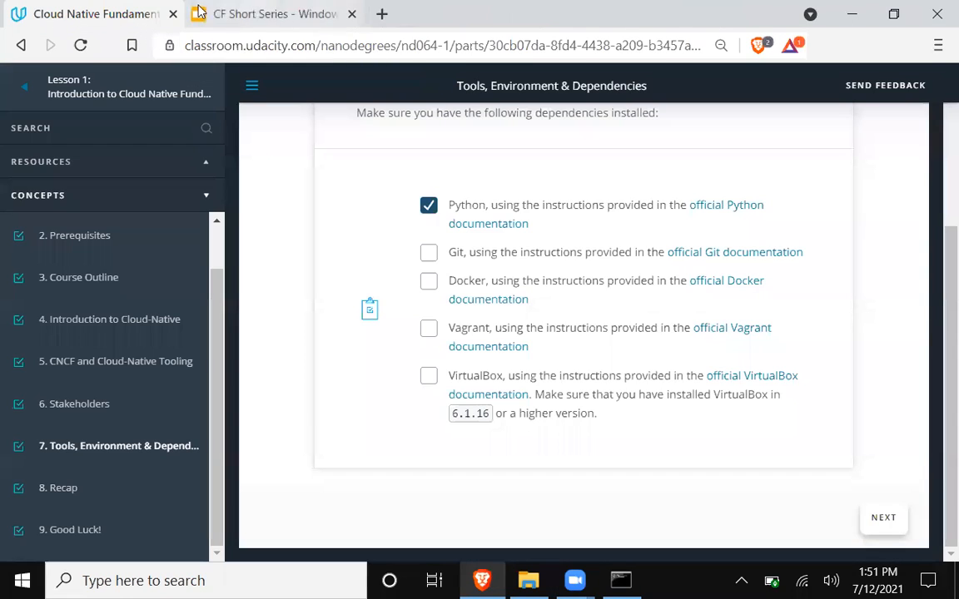
{"action": "left_click", "coordinate": [424, 258]}
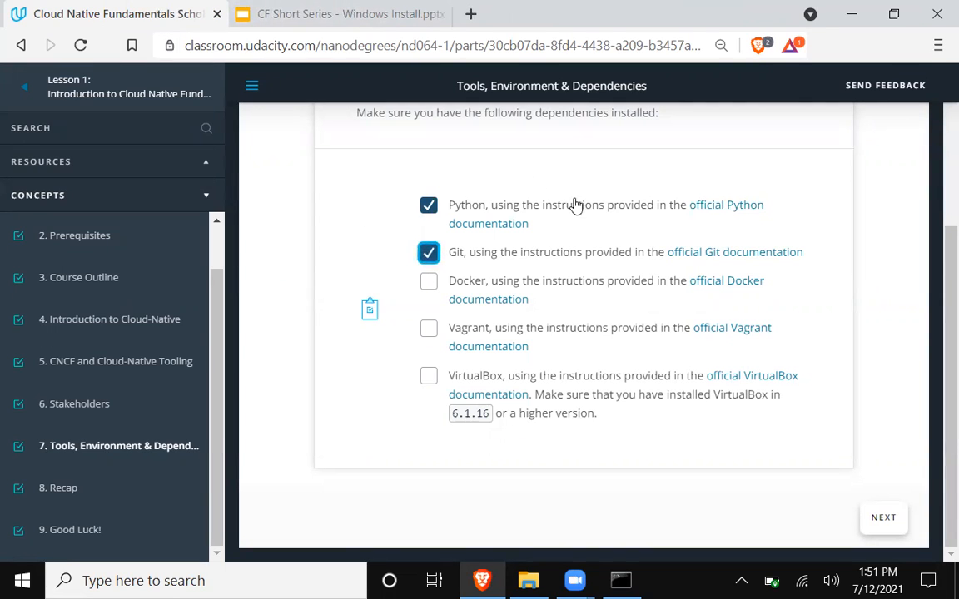
Open a new Command Prompt and install the Docker package with pip install docker
{"action": "left_click", "coordinate": [184, 581]}
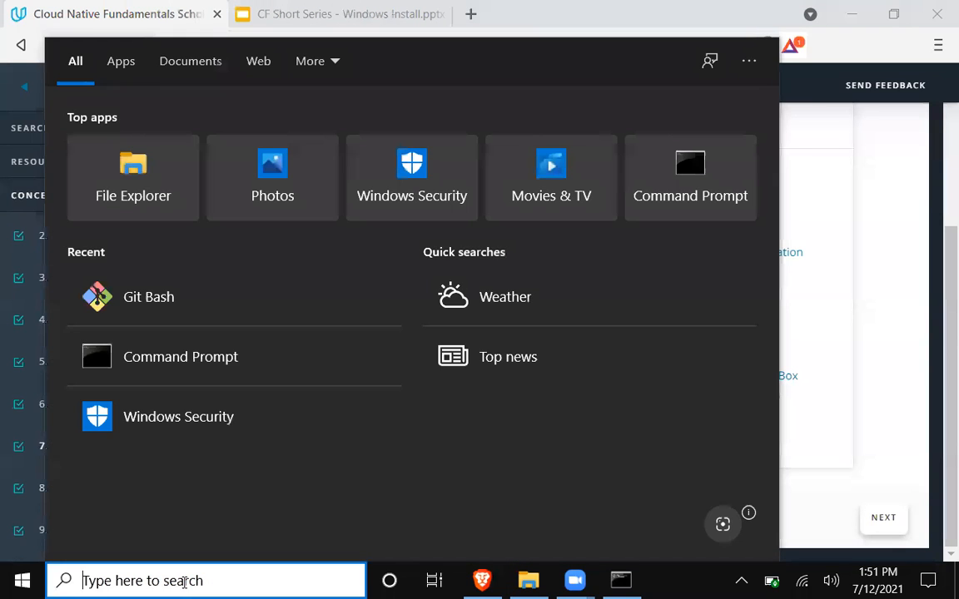
{"action": "type", "text": "cmd"}
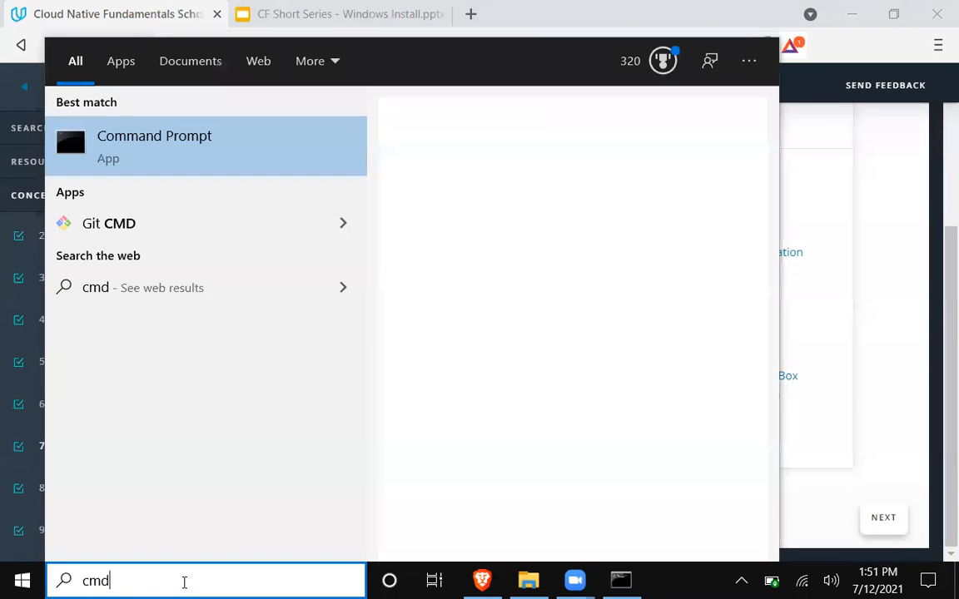
{"action": "key", "text": "Return"}
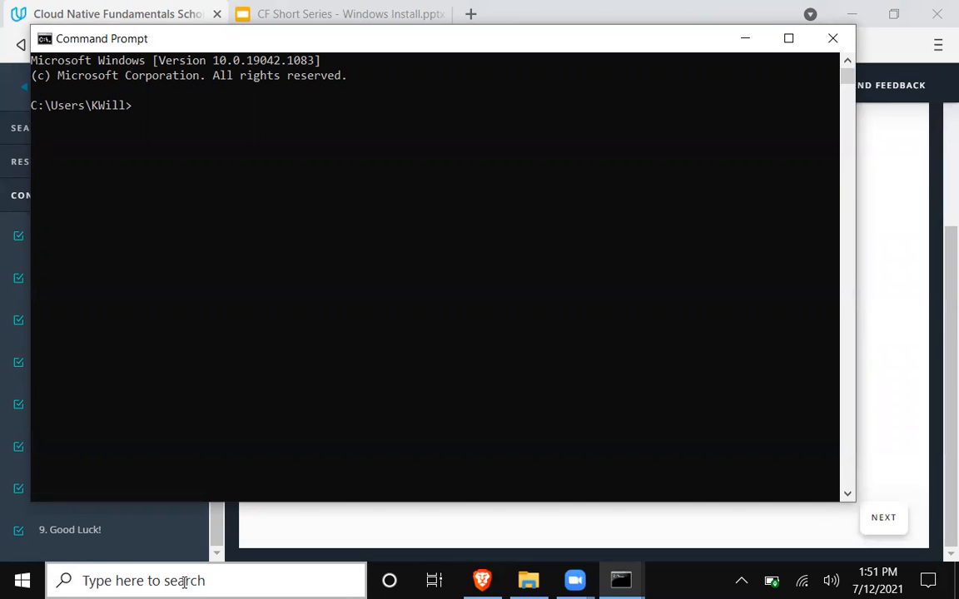
{"action": "type", "text": "pip install docker"}
{"action": "key", "text": "Return"}
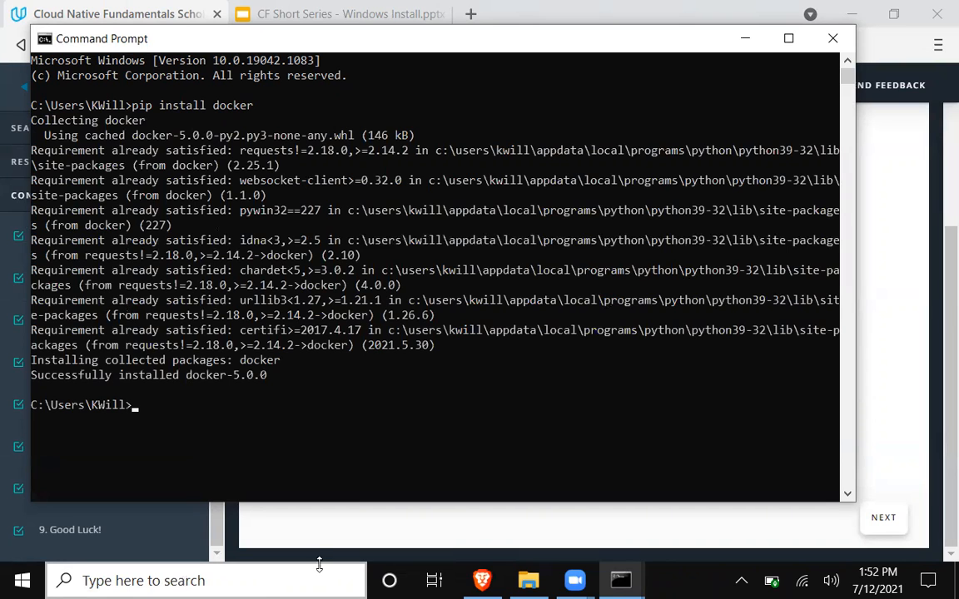
Minimize Command Prompt, mark Docker as done in the course checklist, and open the official Vagrant documentation link
{"action": "left_click", "coordinate": [743, 43]}
{"action": "left_click", "coordinate": [428, 285]}
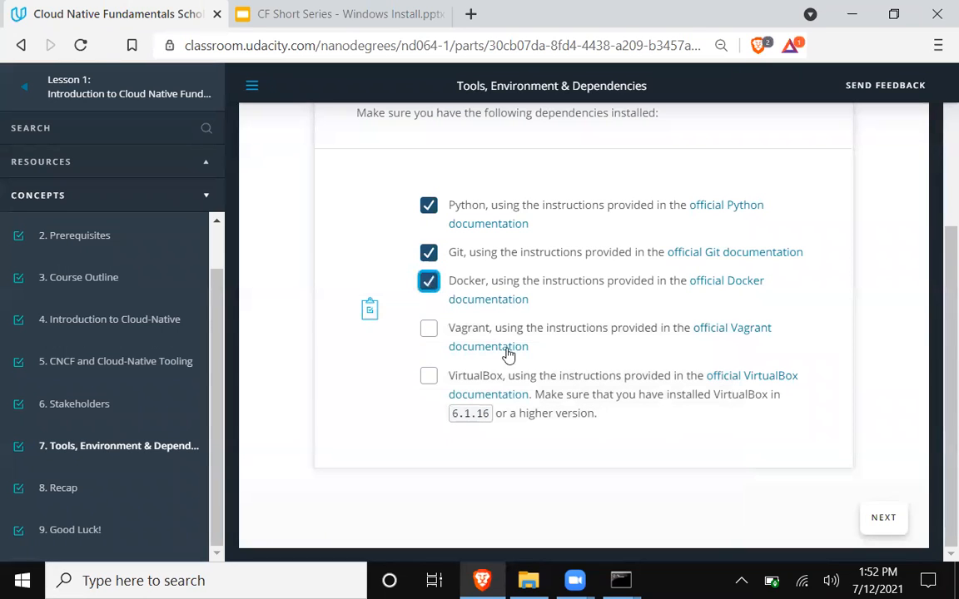
{"action": "left_click", "coordinate": [724, 331]}
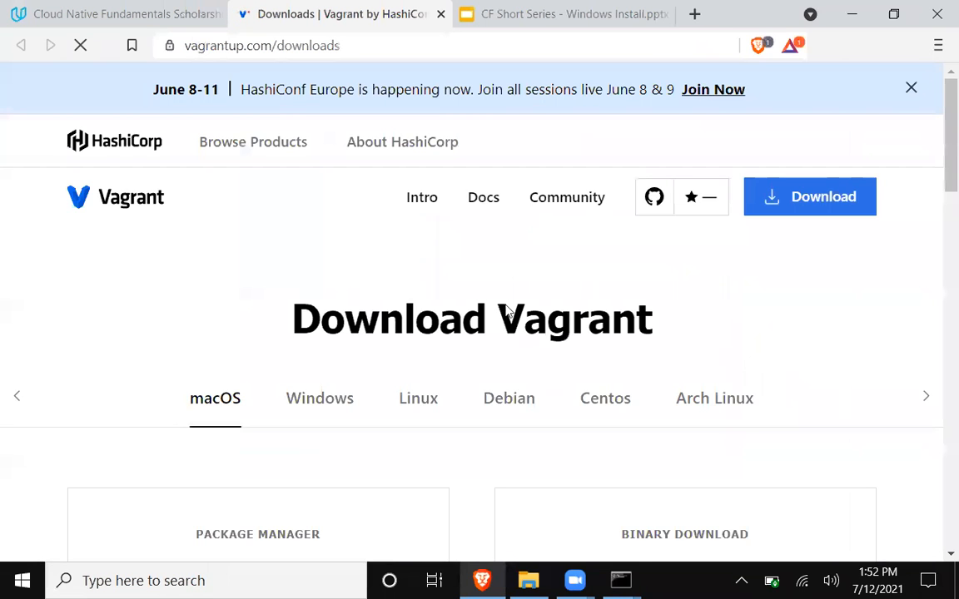
Download the 32-bit Windows binary of Vagrant 2.2.16 and save it as vagrant_2.2.16_i686.msi
{"action": "scroll", "coordinate": [482, 252], "scroll_direction": "down", "scroll_amount": 5}
{"action": "scroll", "coordinate": [441, 194], "scroll_direction": "up", "scroll_amount": 5}
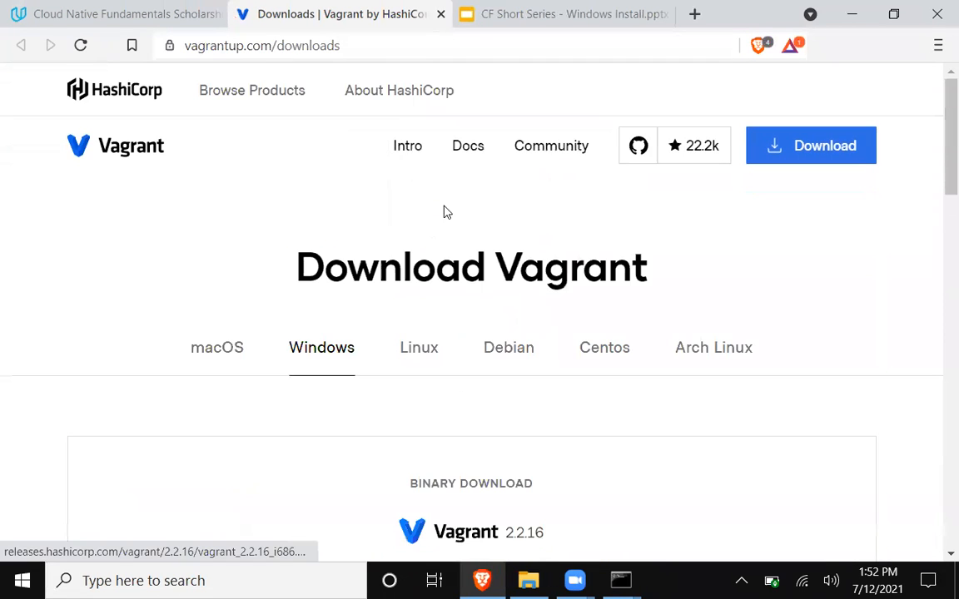
{"action": "scroll", "coordinate": [456, 347], "scroll_direction": "down", "scroll_amount": 1}
{"action": "left_click", "coordinate": [444, 296]}
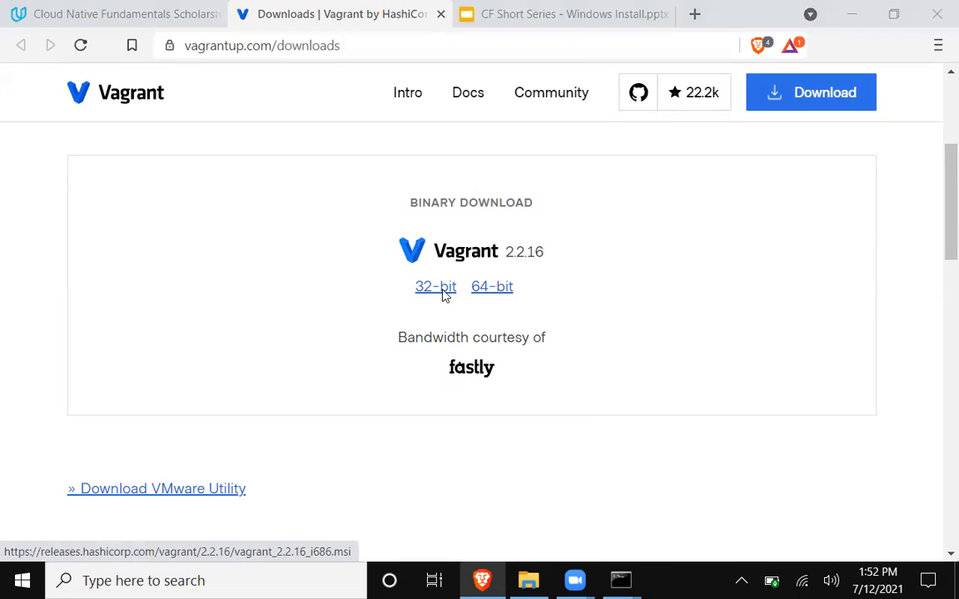
{"action": "left_click", "coordinate": [407, 419]}
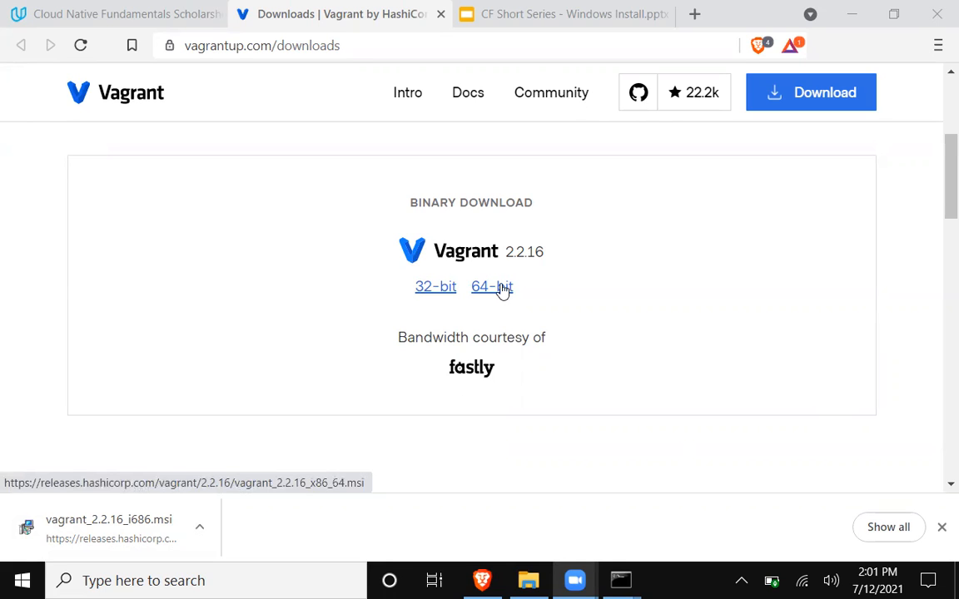
Launch the vagrant_2.2.16_i686.msi installer, allow the unverified app to install anyway, and dismiss the Store warning
{"action": "left_click", "coordinate": [129, 535]}
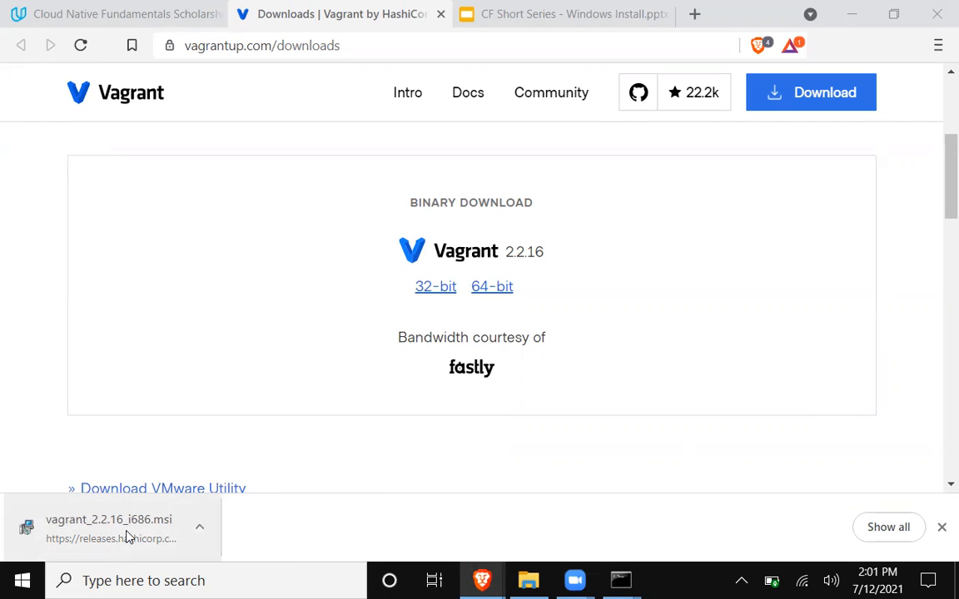
{"action": "left_click", "coordinate": [129, 535]}
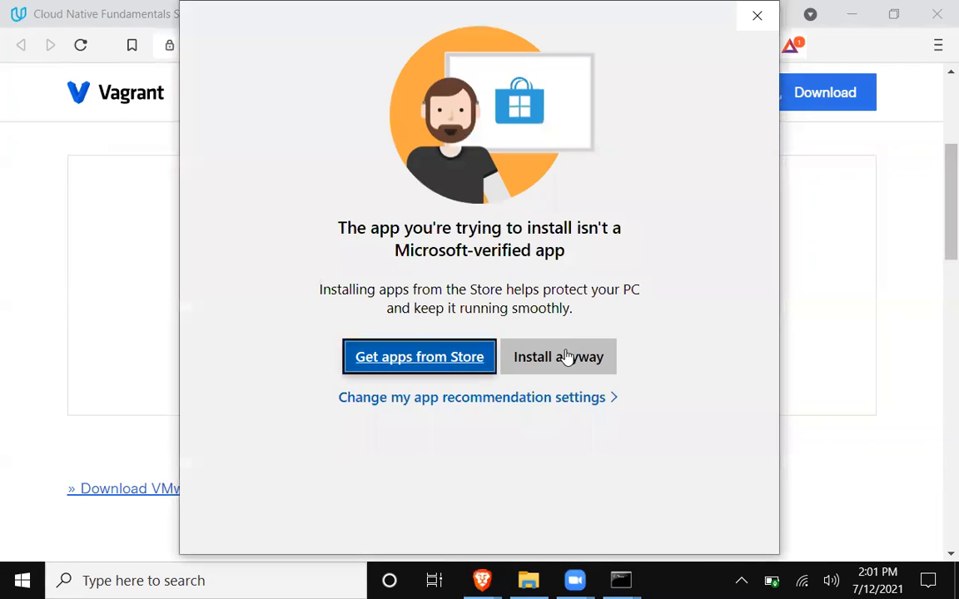
{"action": "left_click", "coordinate": [564, 356]}
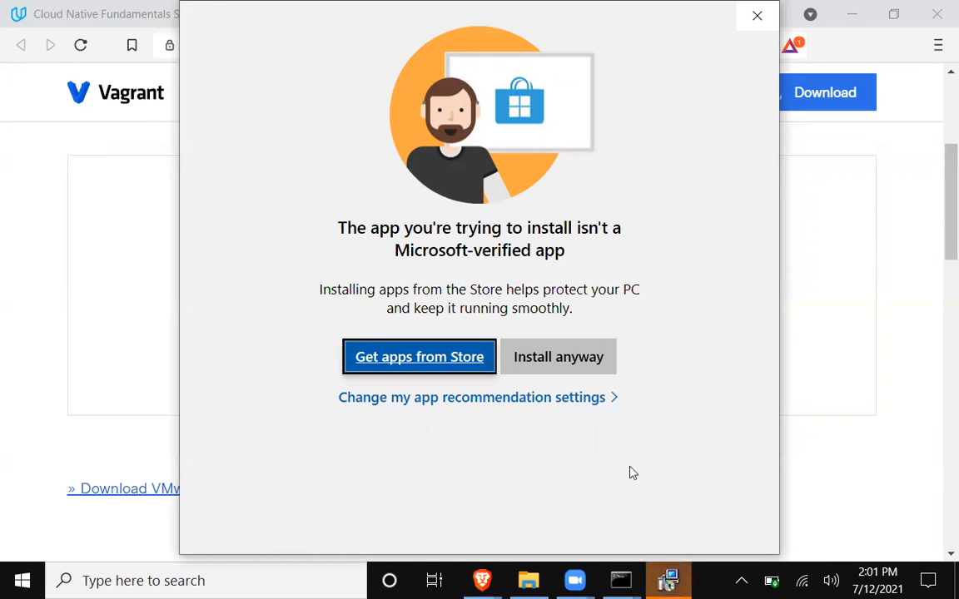
{"action": "left_click", "coordinate": [762, 13]}
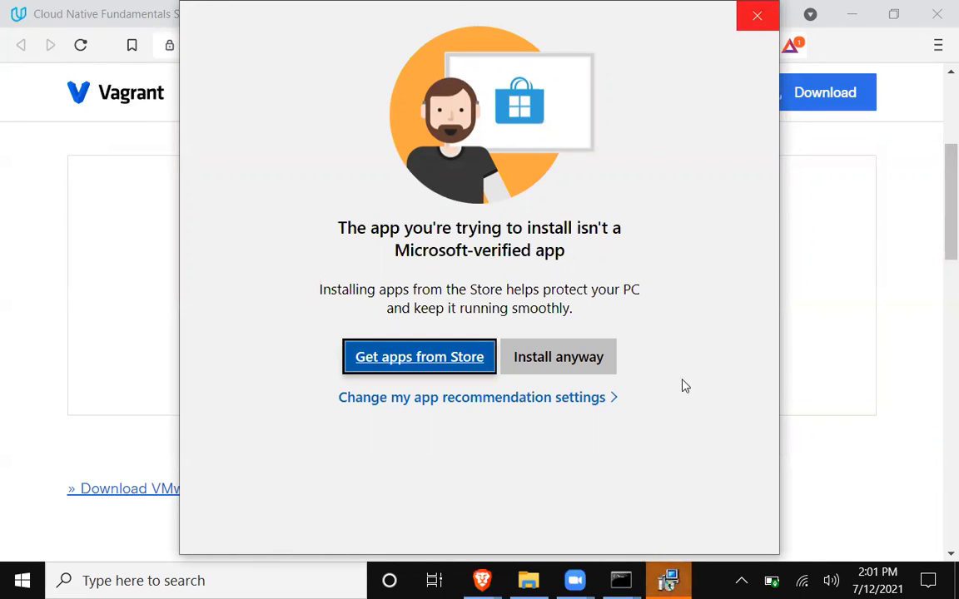
Install Vagrant with the license terms accepted and the destination folder C:\HashiCorp\Vagrant\, and decline the immediate system restart
{"action": "left_click", "coordinate": [668, 581]}
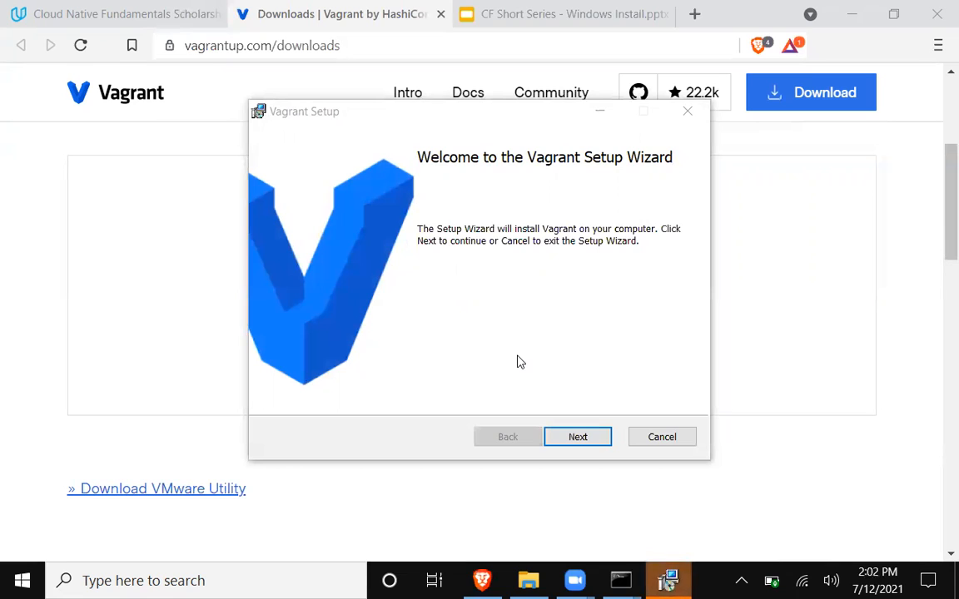
{"action": "left_click", "coordinate": [555, 439]}
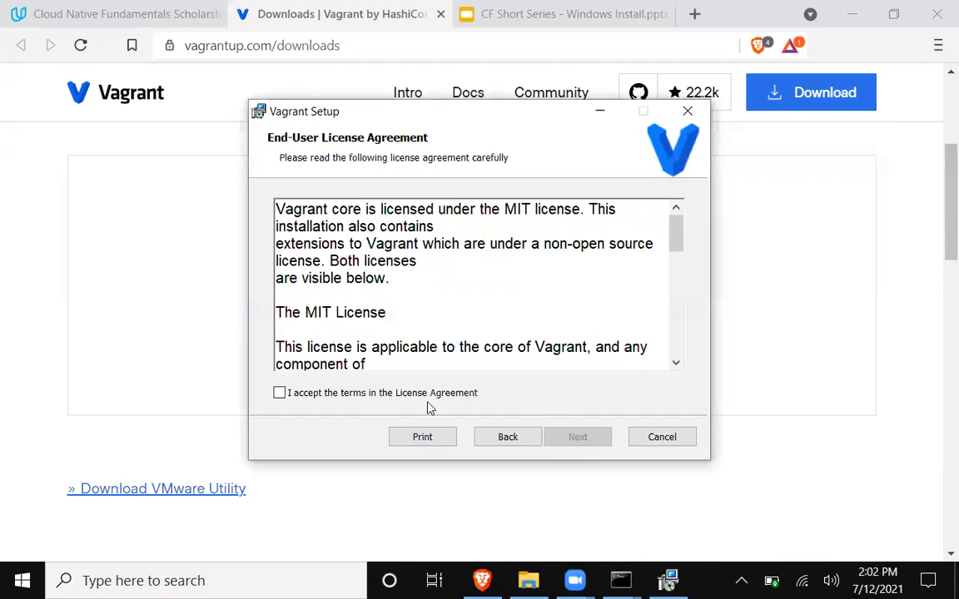
{"action": "left_click", "coordinate": [387, 394]}
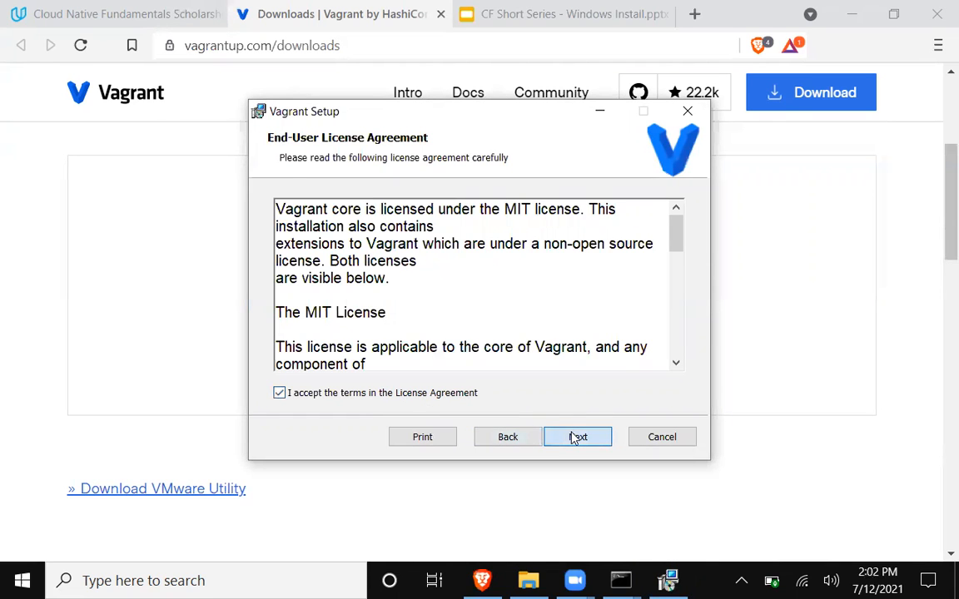
{"action": "left_click", "coordinate": [574, 439]}
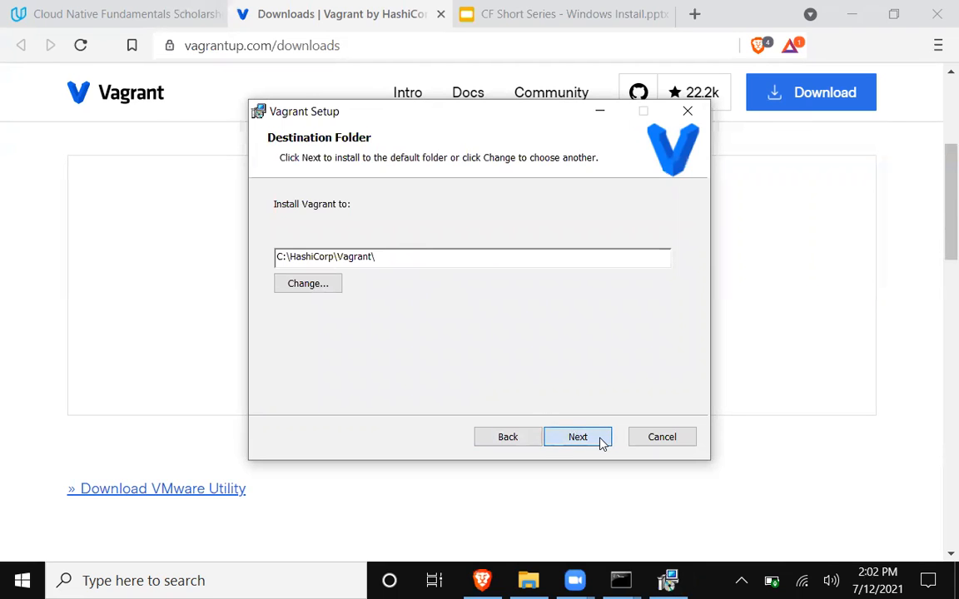
{"action": "left_click", "coordinate": [600, 441]}
{"action": "left_click", "coordinate": [569, 437]}
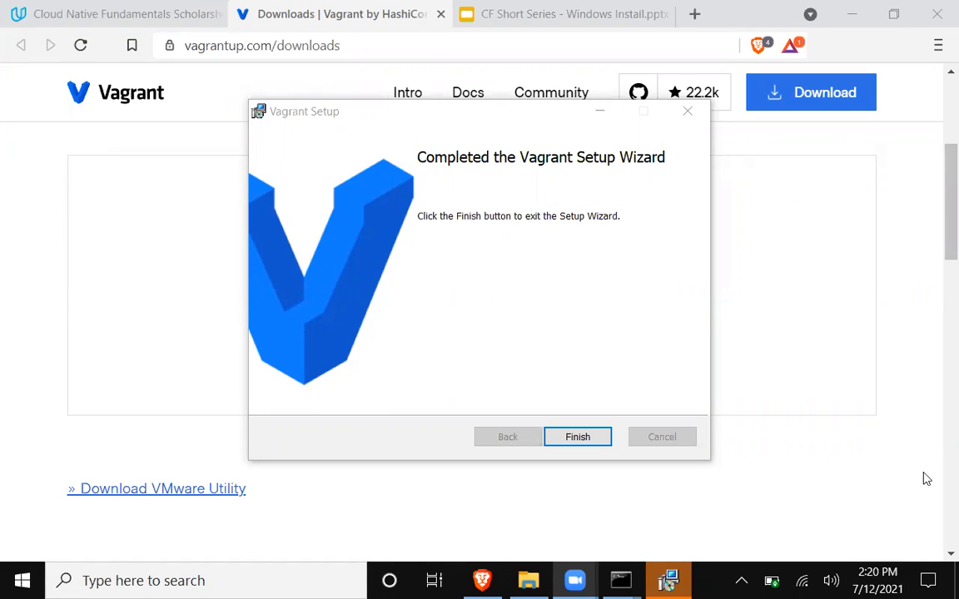
{"action": "left_click", "coordinate": [563, 441]}
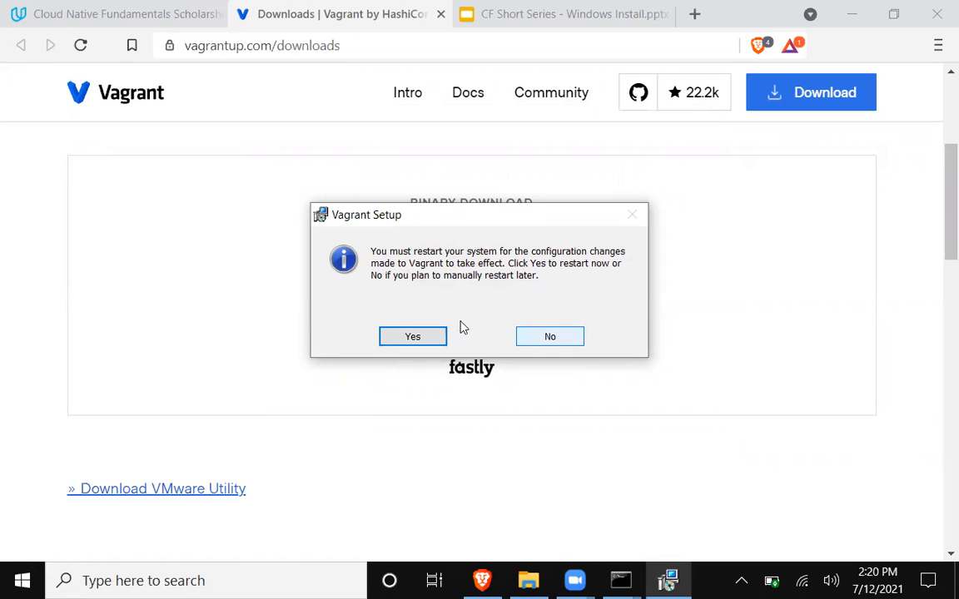
{"action": "left_click", "coordinate": [573, 341]}
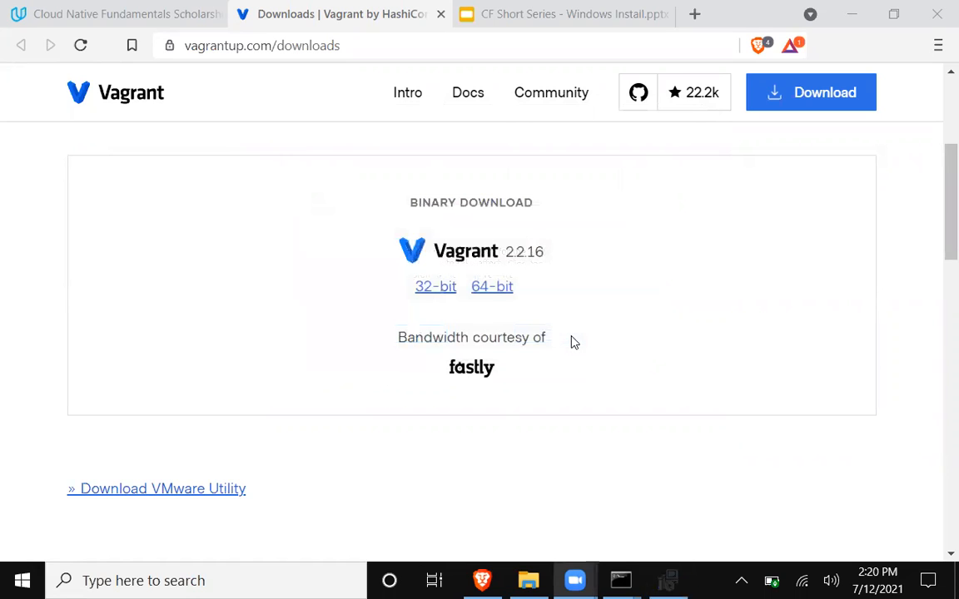
Mark Vagrant as done in the course checklist and open the official VirtualBox documentation link
{"action": "left_click", "coordinate": [142, 15]}
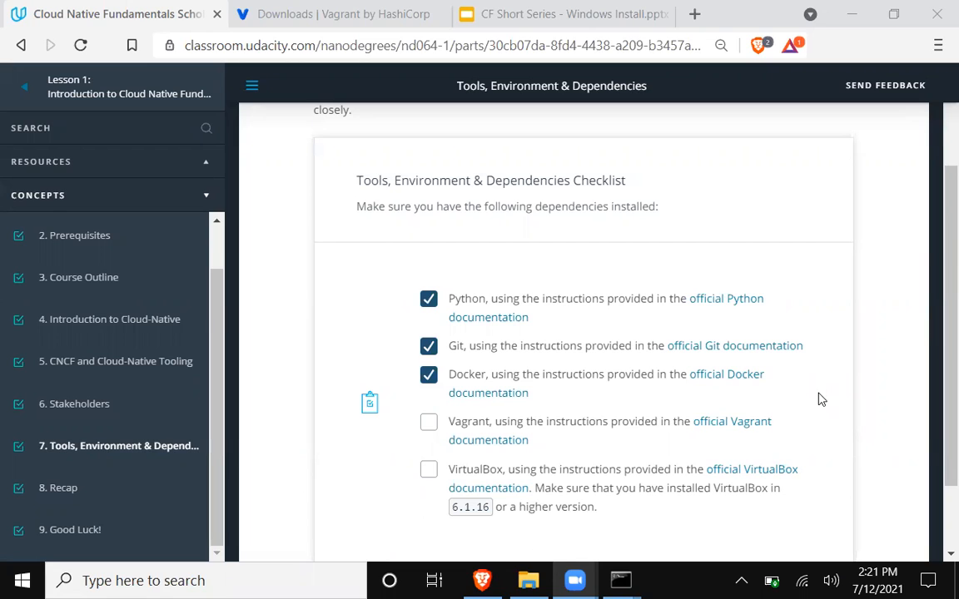
{"action": "left_click", "coordinate": [427, 427]}
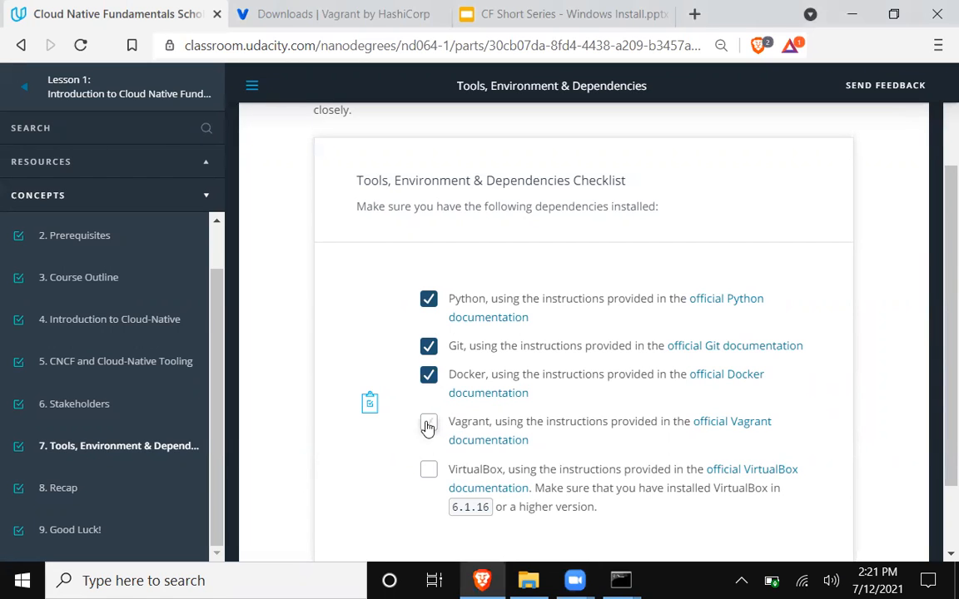
{"action": "left_click", "coordinate": [427, 425]}
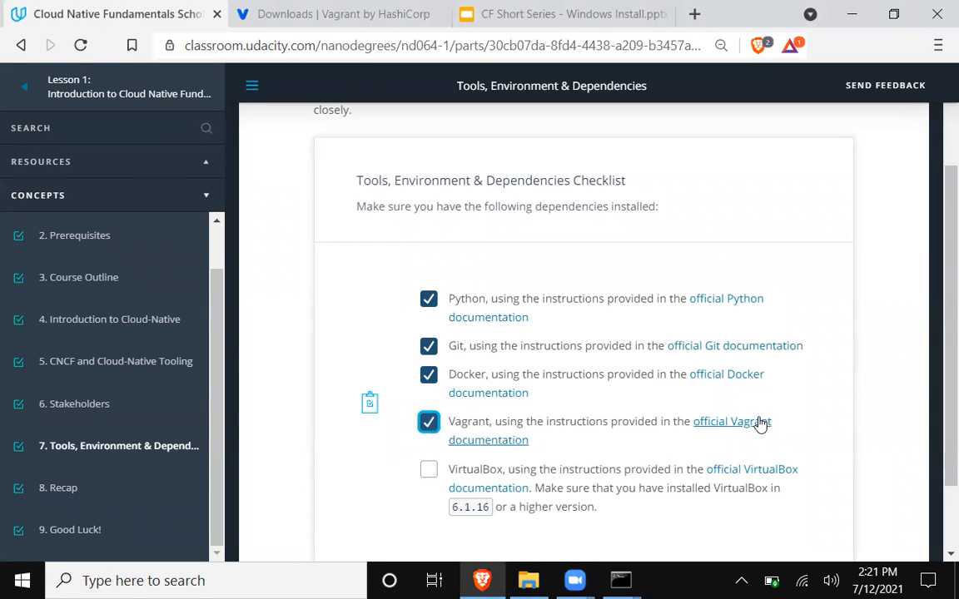
{"action": "scroll", "coordinate": [658, 333], "scroll_direction": "down", "scroll_amount": 1}
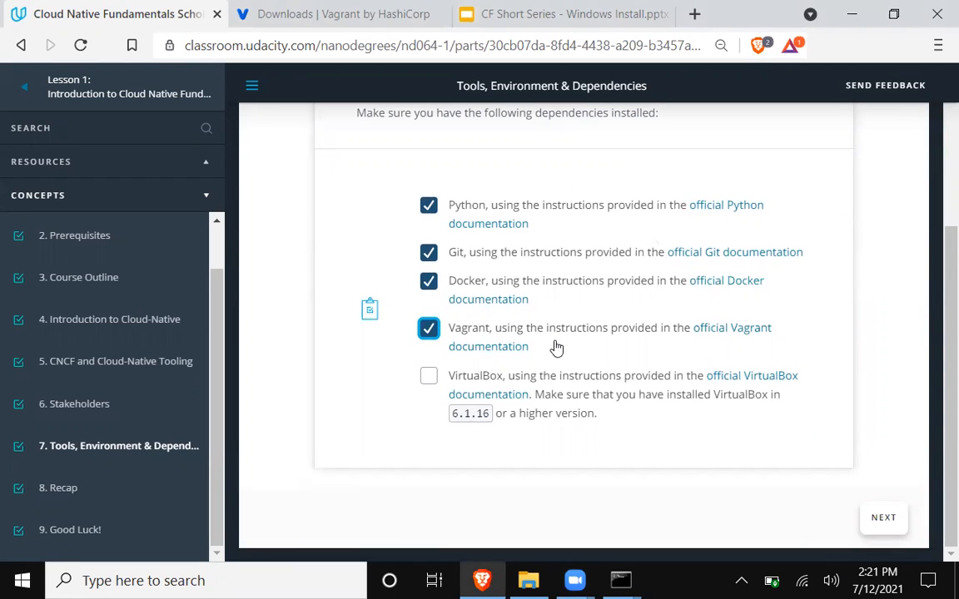
{"action": "left_click", "coordinate": [738, 382]}
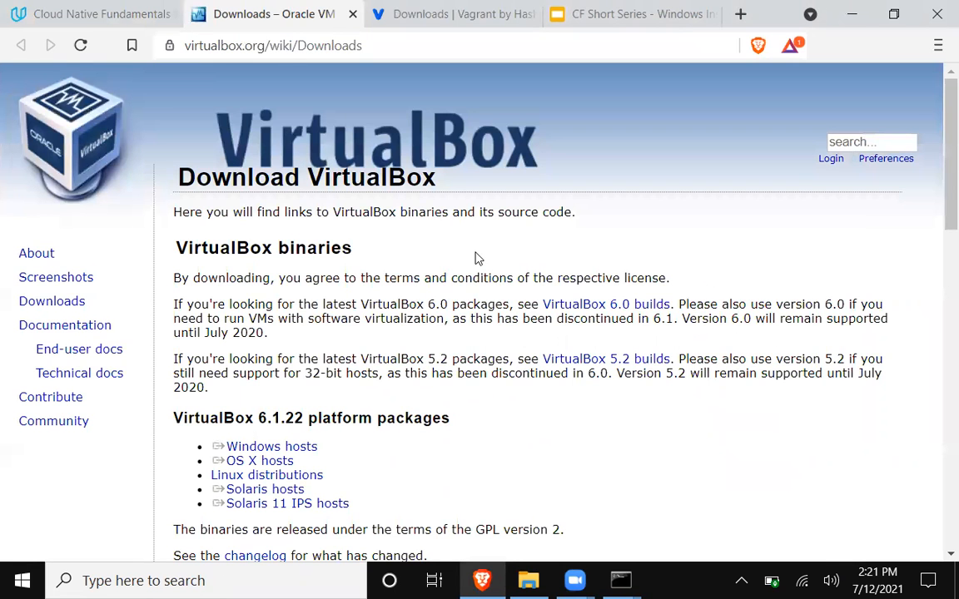
Download the VirtualBox 5.2.44 Windows hosts package from the VirtualBox 5.2 builds and save it as VirtualBox-5.2.44-139111-Win
{"action": "scroll", "coordinate": [471, 237], "scroll_direction": "down", "scroll_amount": 2}
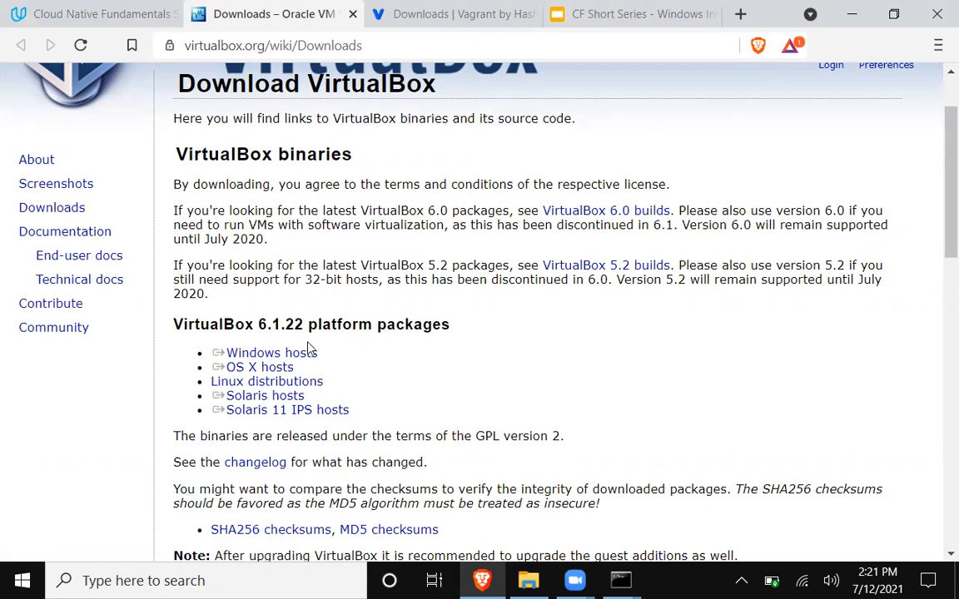
{"action": "left_click", "coordinate": [304, 354]}
{"action": "left_click", "coordinate": [570, 266]}
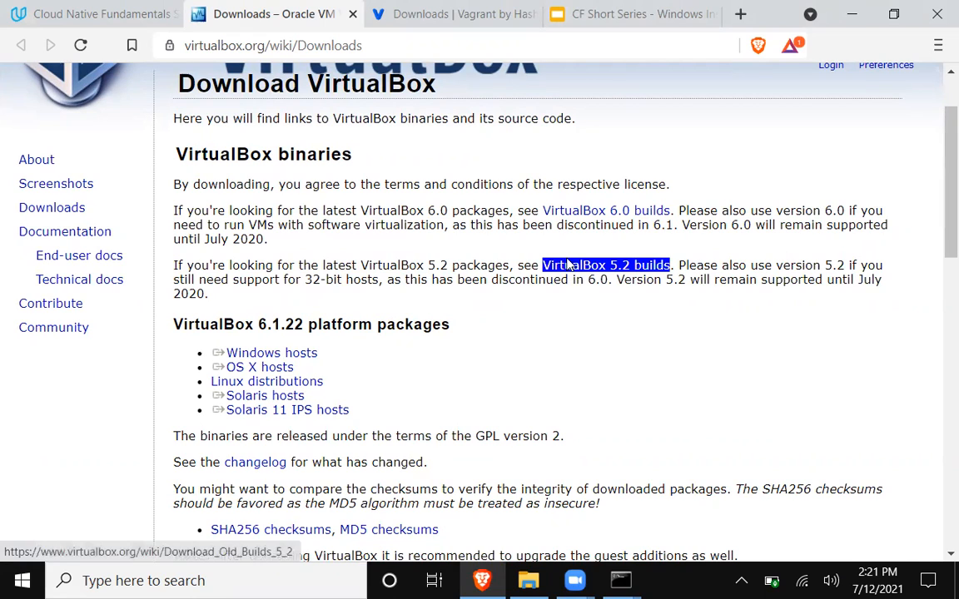
{"action": "left_click", "coordinate": [570, 267]}
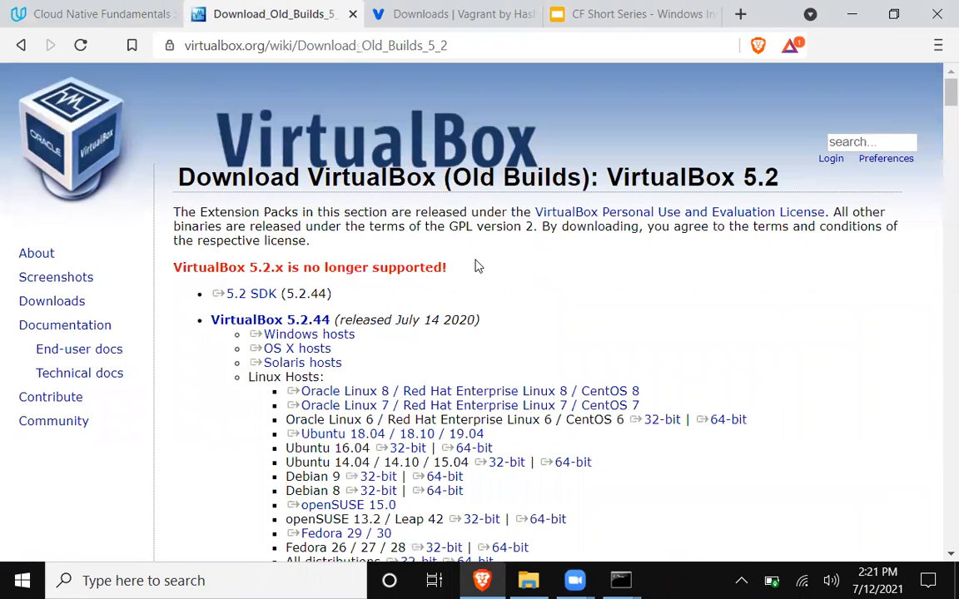
{"action": "left_click", "coordinate": [336, 335]}
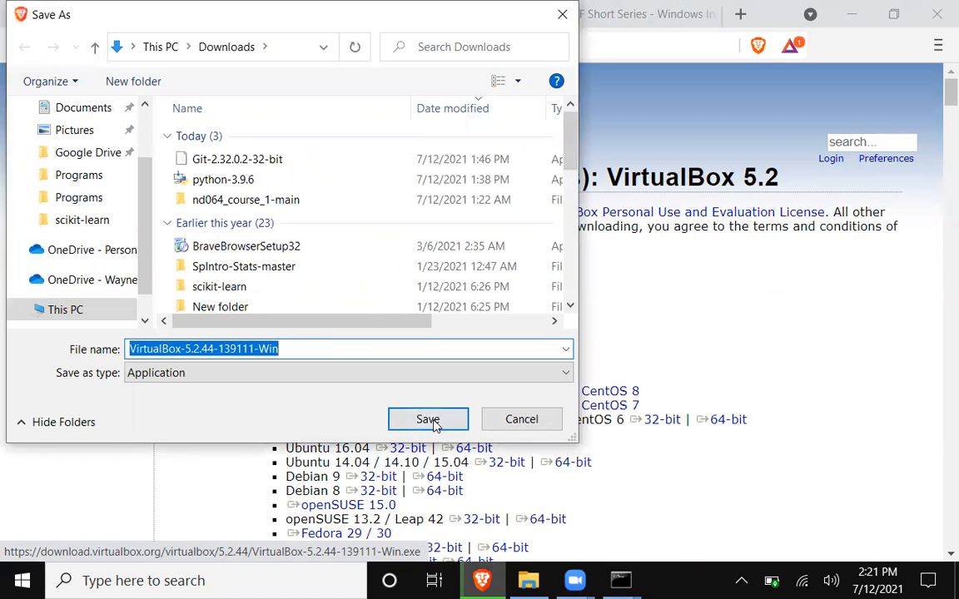
{"action": "left_click", "coordinate": [428, 419]}
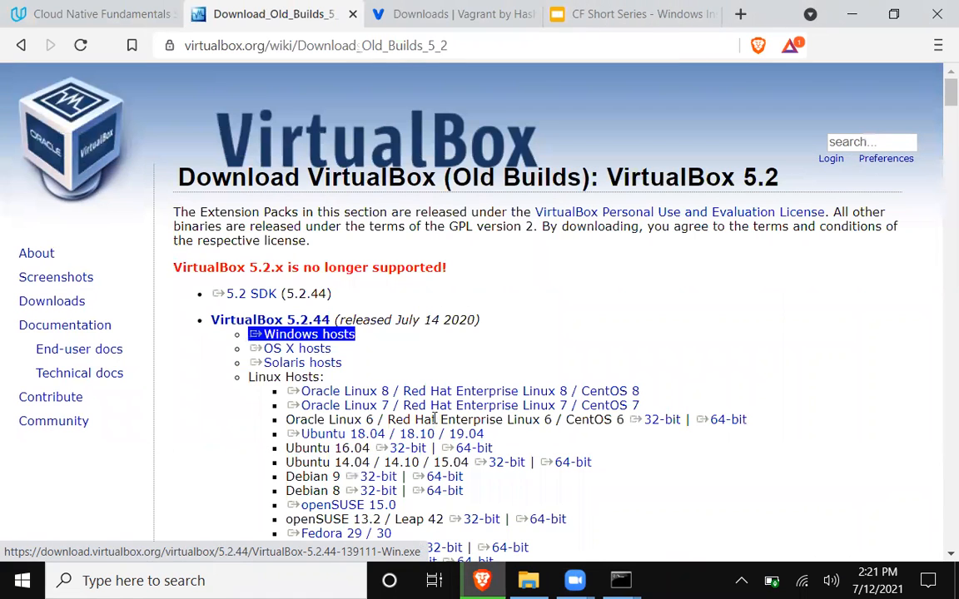
{"action": "left_click", "coordinate": [525, 465]}
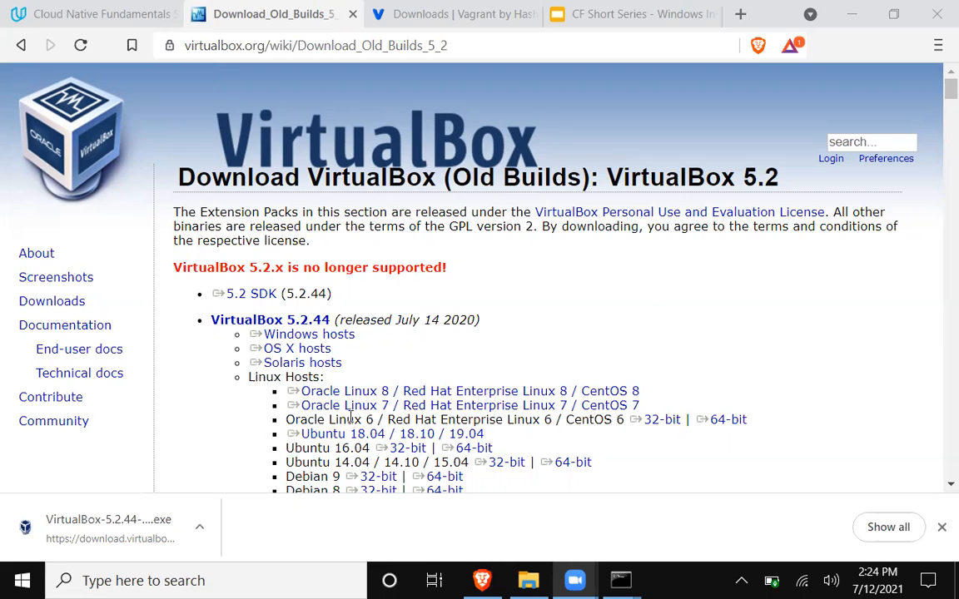
Run the downloaded VirtualBox 5.2.44 installer despite the unverified-app notice, keeping the default features and shortcuts and starting VirtualBox on completion
{"action": "left_click", "coordinate": [127, 532]}
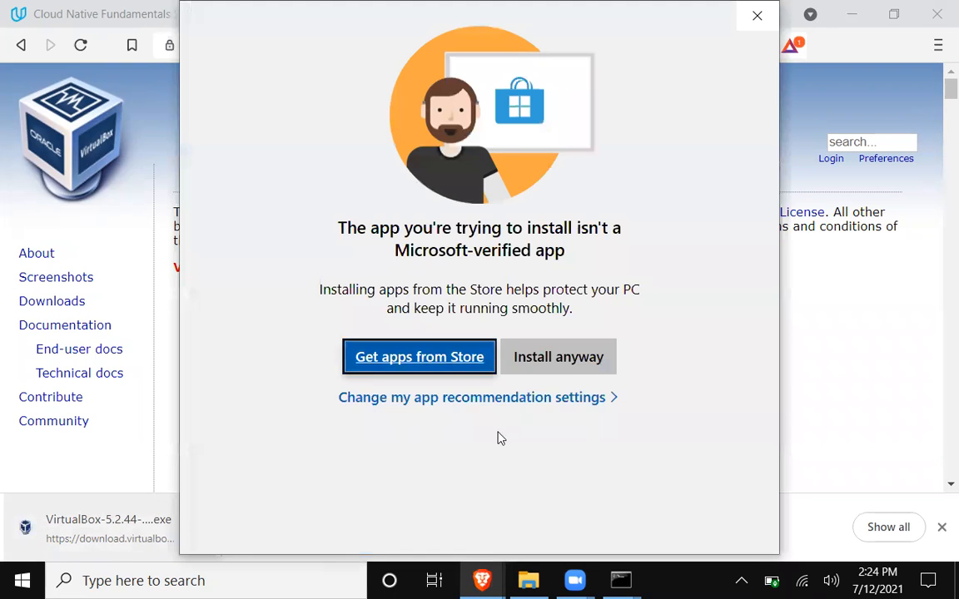
{"action": "left_click", "coordinate": [582, 359]}
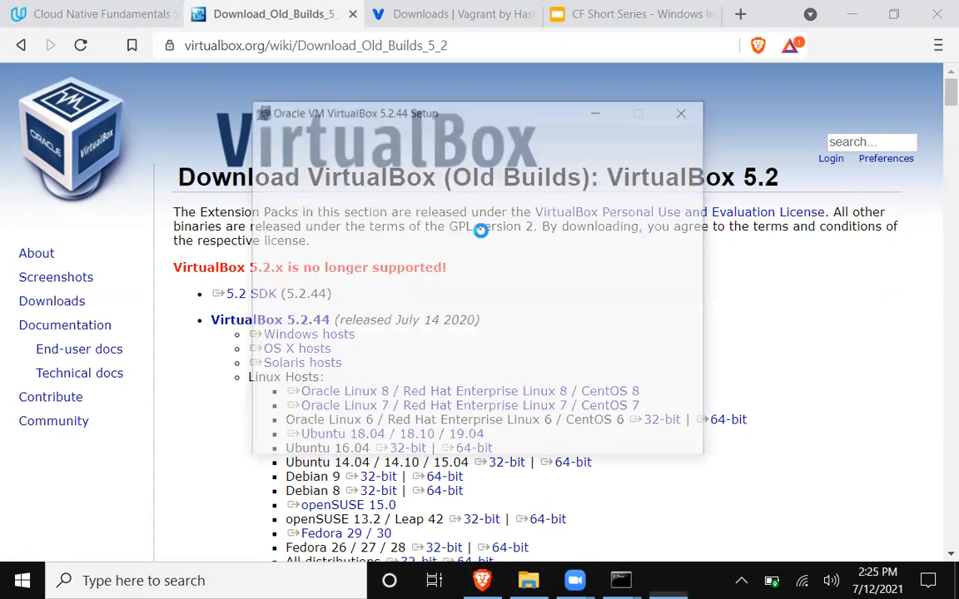
{"action": "left_click", "coordinate": [566, 443]}
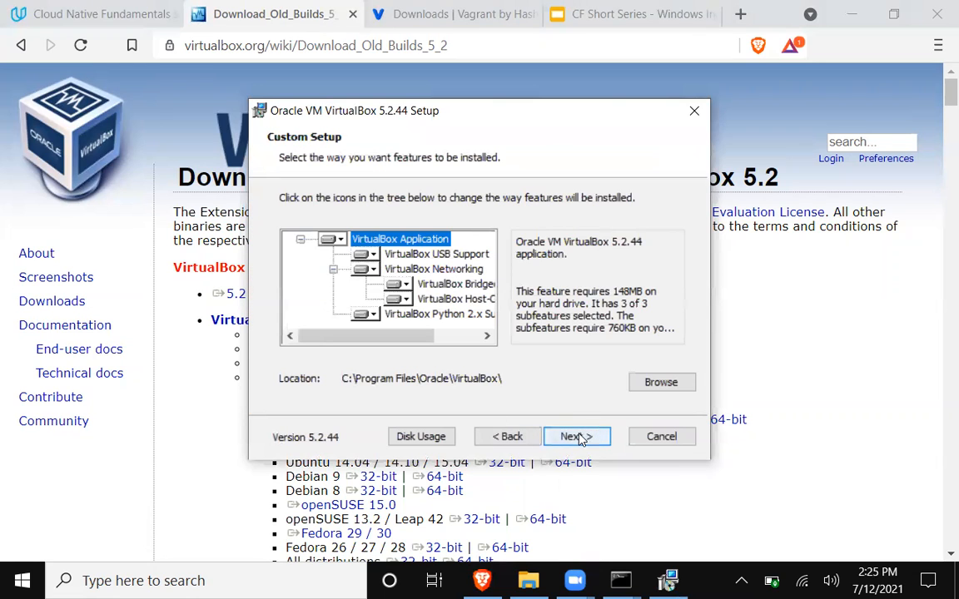
{"action": "left_click", "coordinate": [578, 437]}
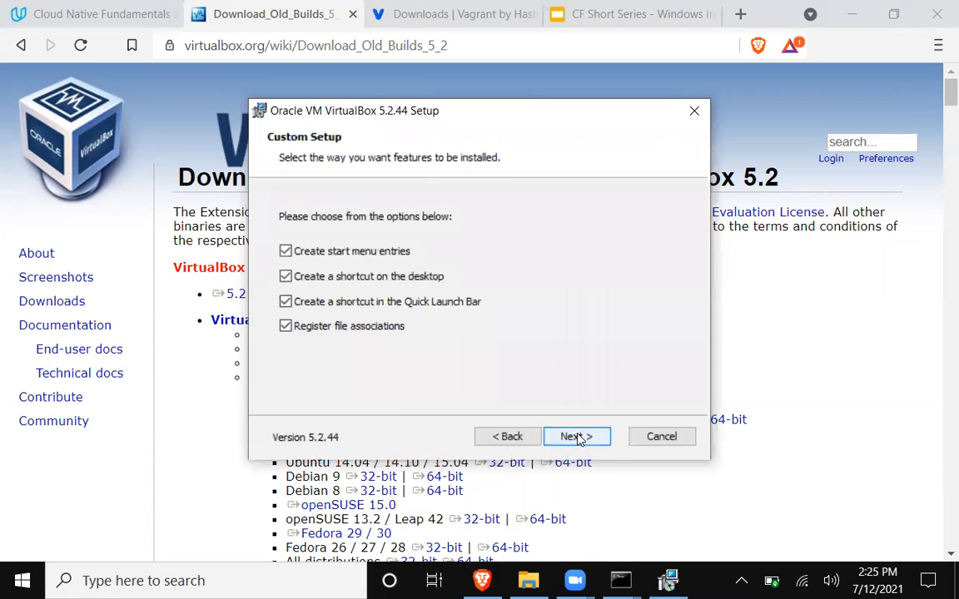
{"action": "left_click", "coordinate": [578, 438]}
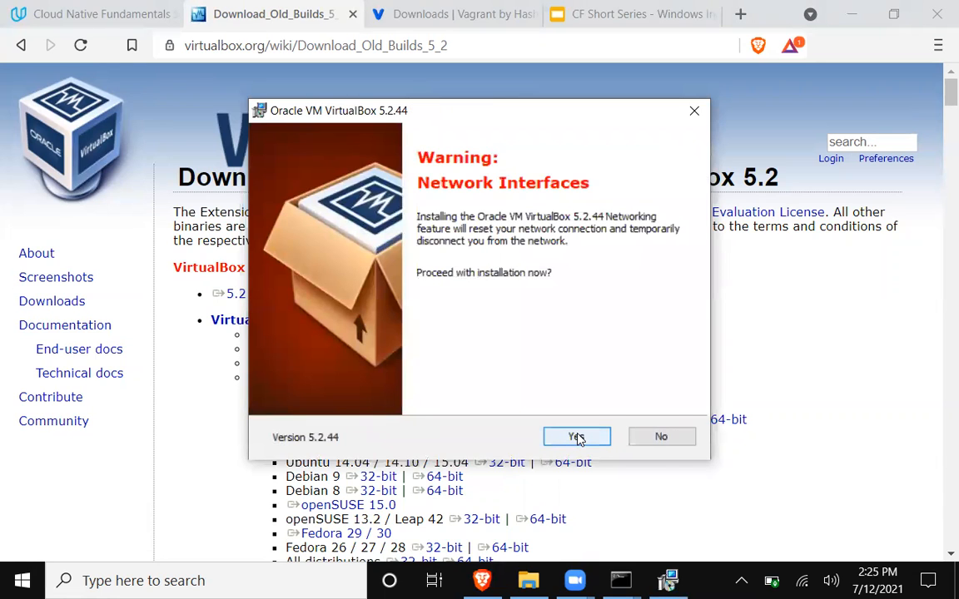
{"action": "left_click", "coordinate": [577, 438]}
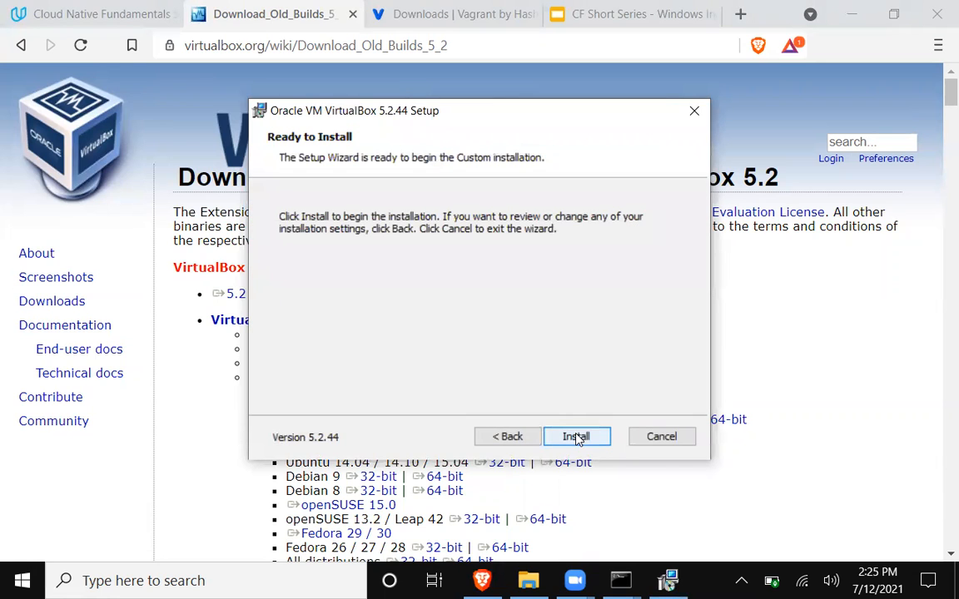
{"action": "left_click", "coordinate": [577, 437]}
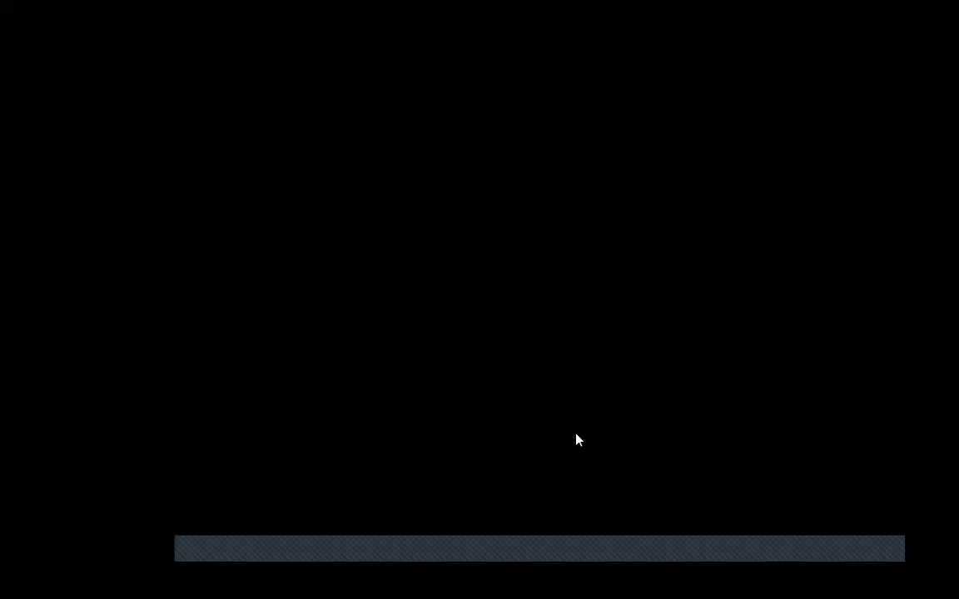
{"action": "left_click", "coordinate": [577, 440]}
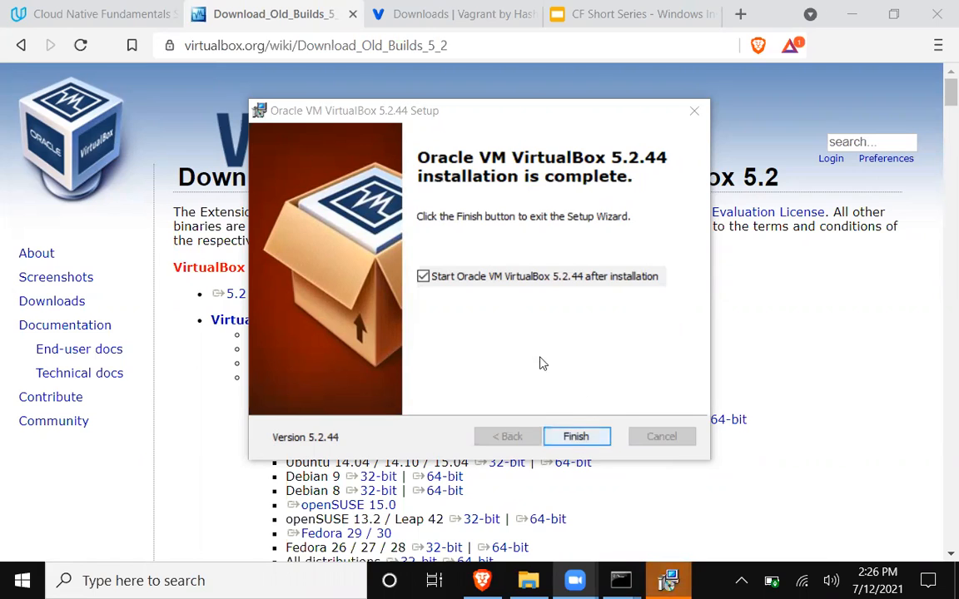
{"action": "left_click", "coordinate": [577, 437]}
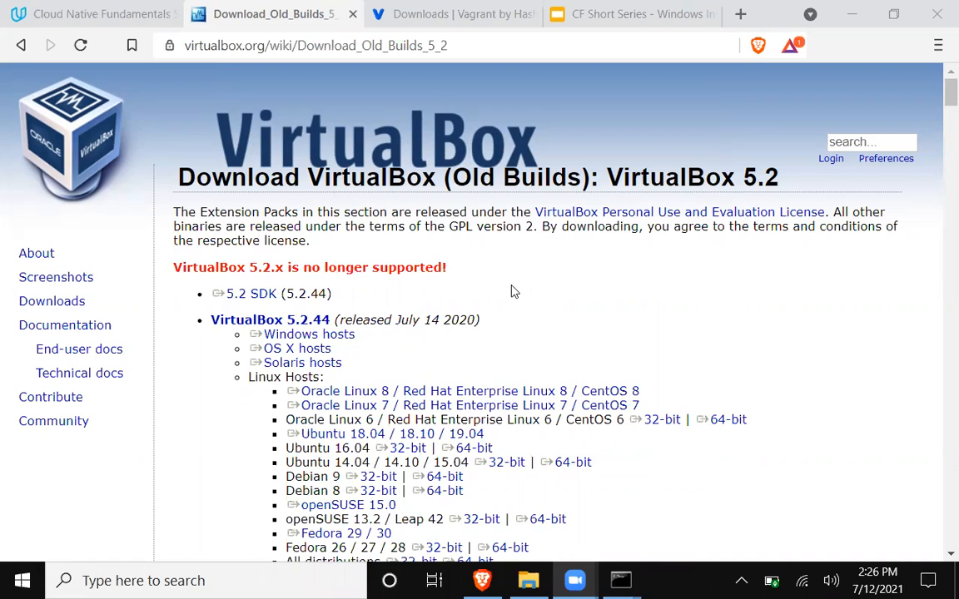
Return to the course checklist, mark VirtualBox as done, and dismiss the completion message
{"action": "left_click", "coordinate": [50, 16]}
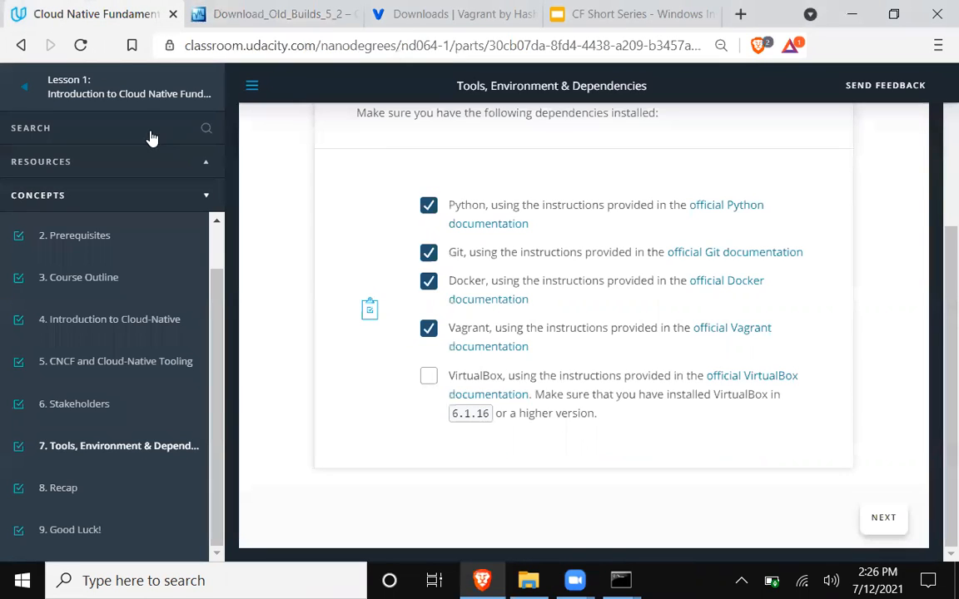
{"action": "left_click", "coordinate": [428, 376]}
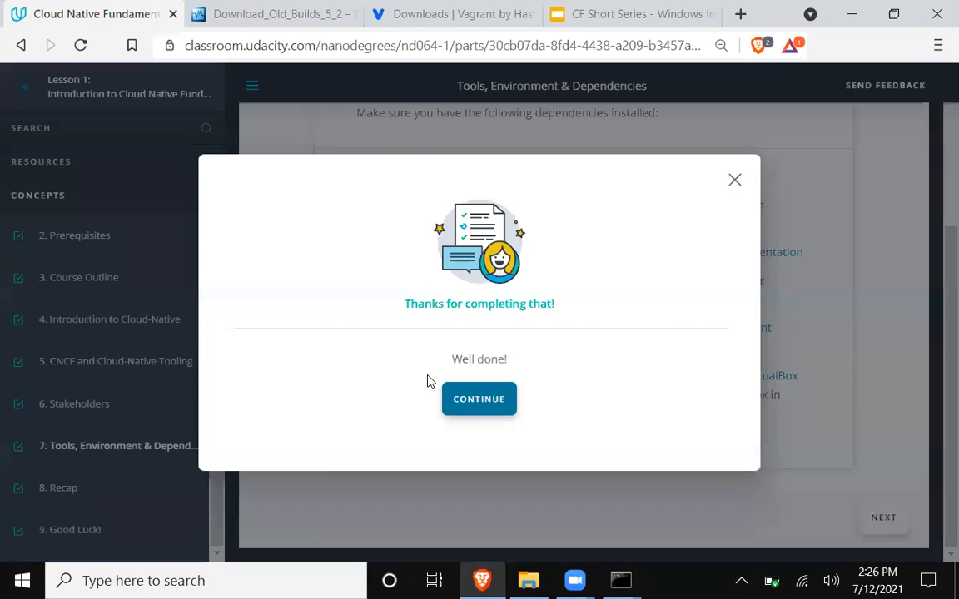
{"action": "left_click", "coordinate": [480, 401]}
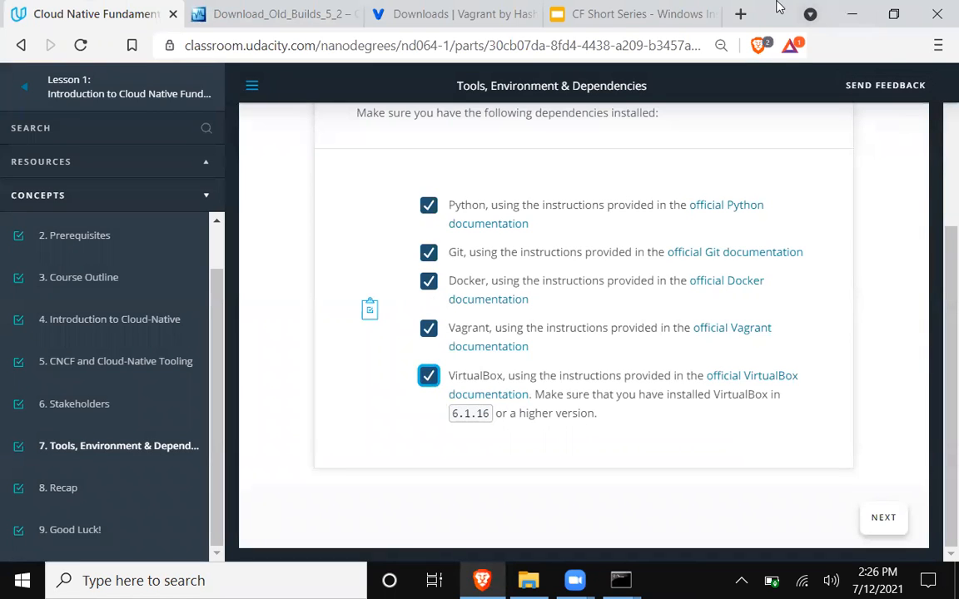
Minimize the browser to bring the Oracle VM VirtualBox Manager window into view on the desktop
{"action": "left_click_drag", "start_coordinate": [765, 35], "coordinate": [809, 38]}
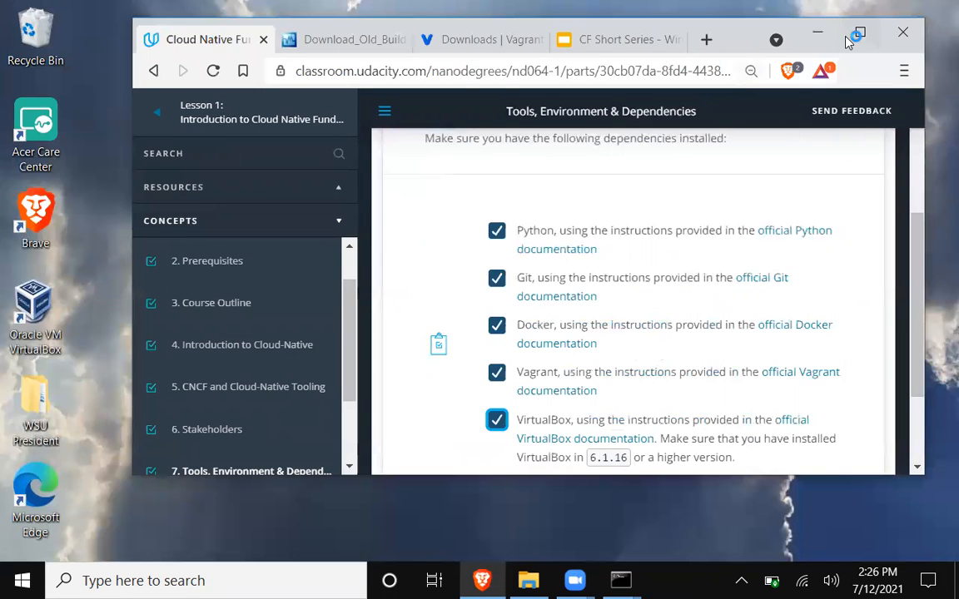
{"action": "double_click", "coordinate": [761, 32]}
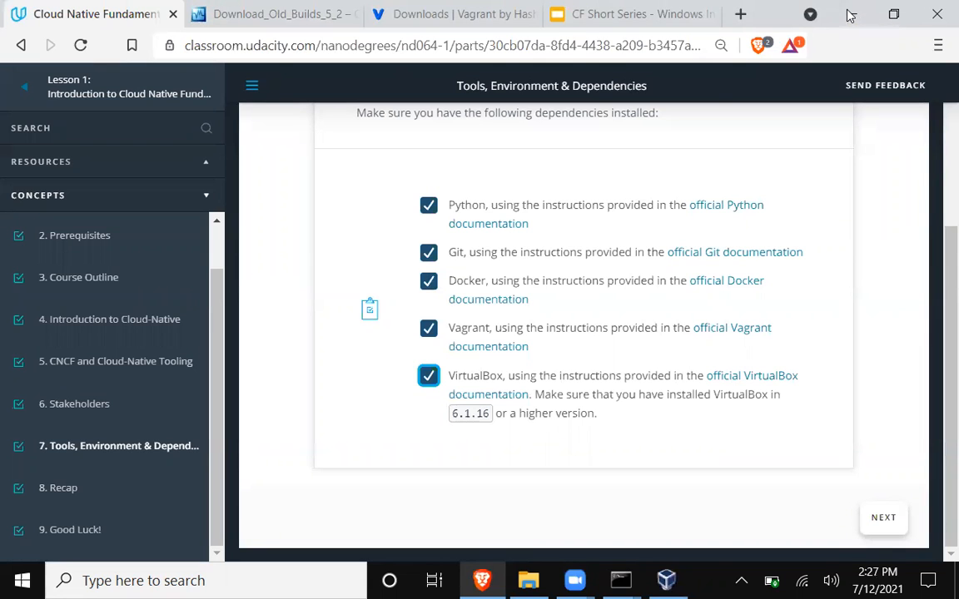
{"action": "left_click", "coordinate": [850, 15]}
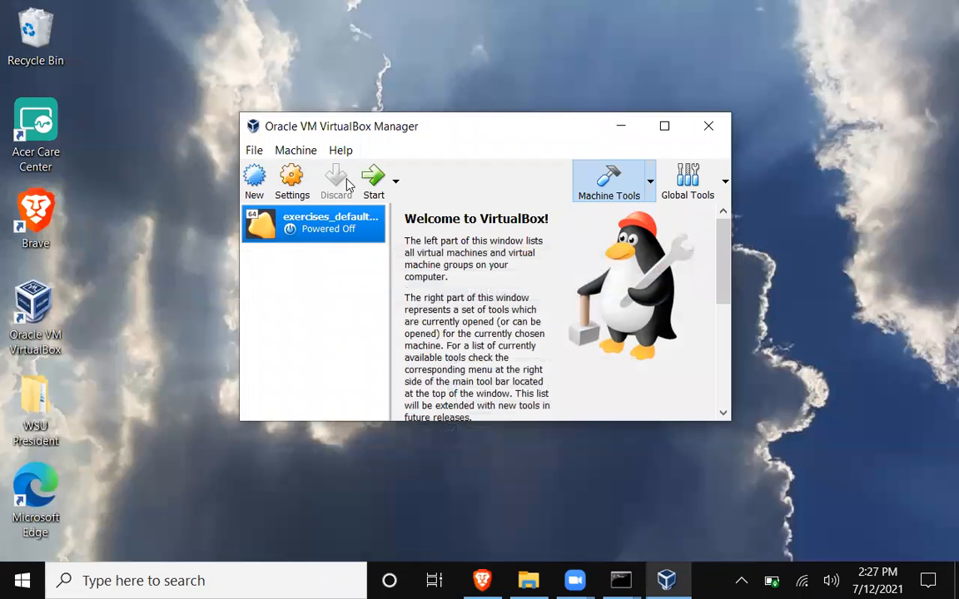